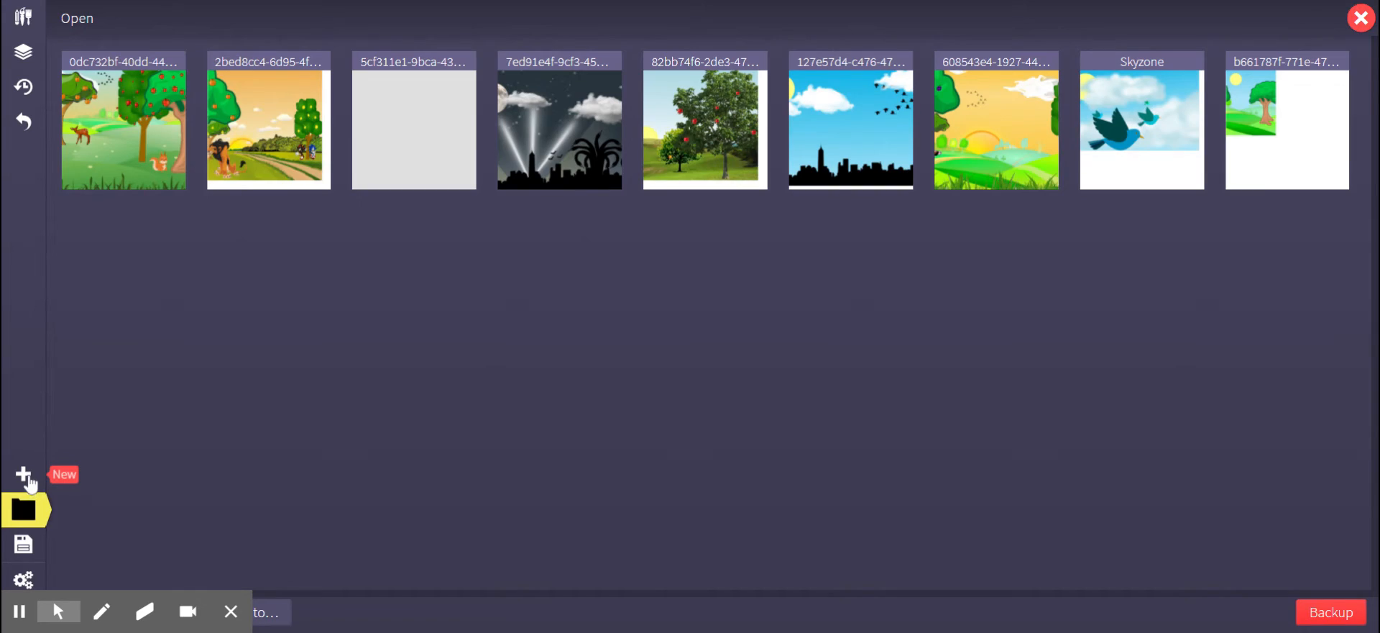
Create a new blank document at 1248 × 864 px.
left_click(24, 476)
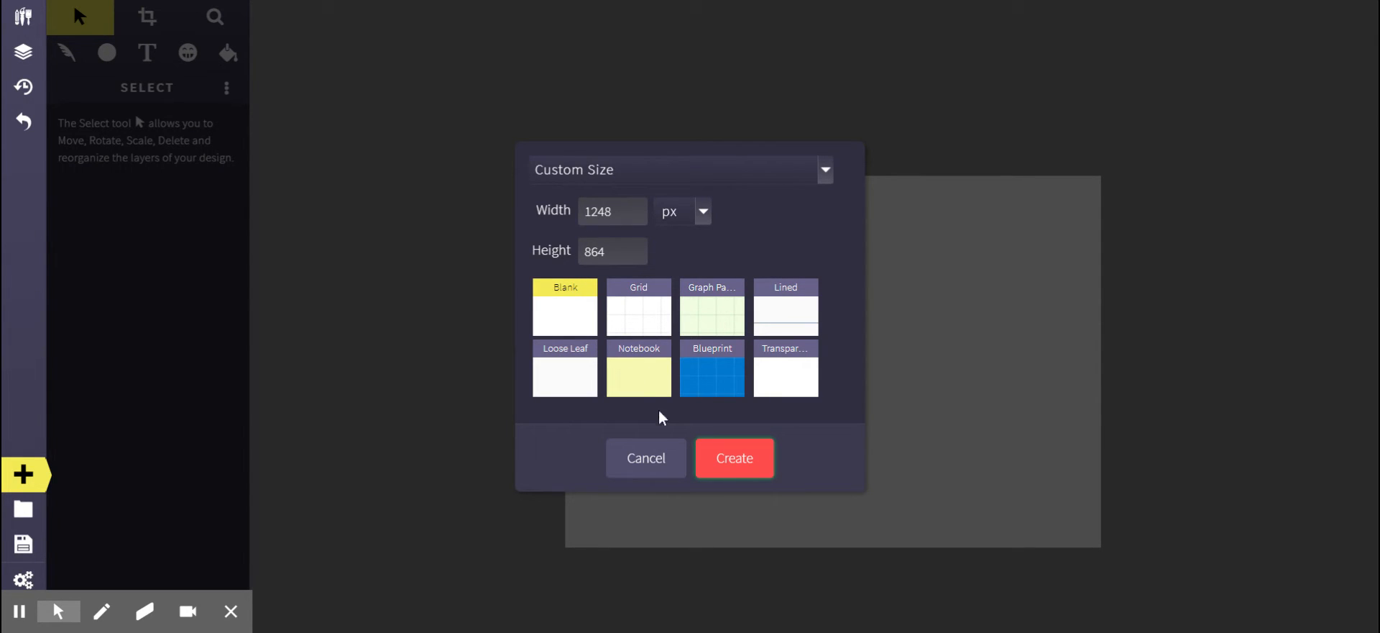
left_click(567, 309)
left_click(734, 458)
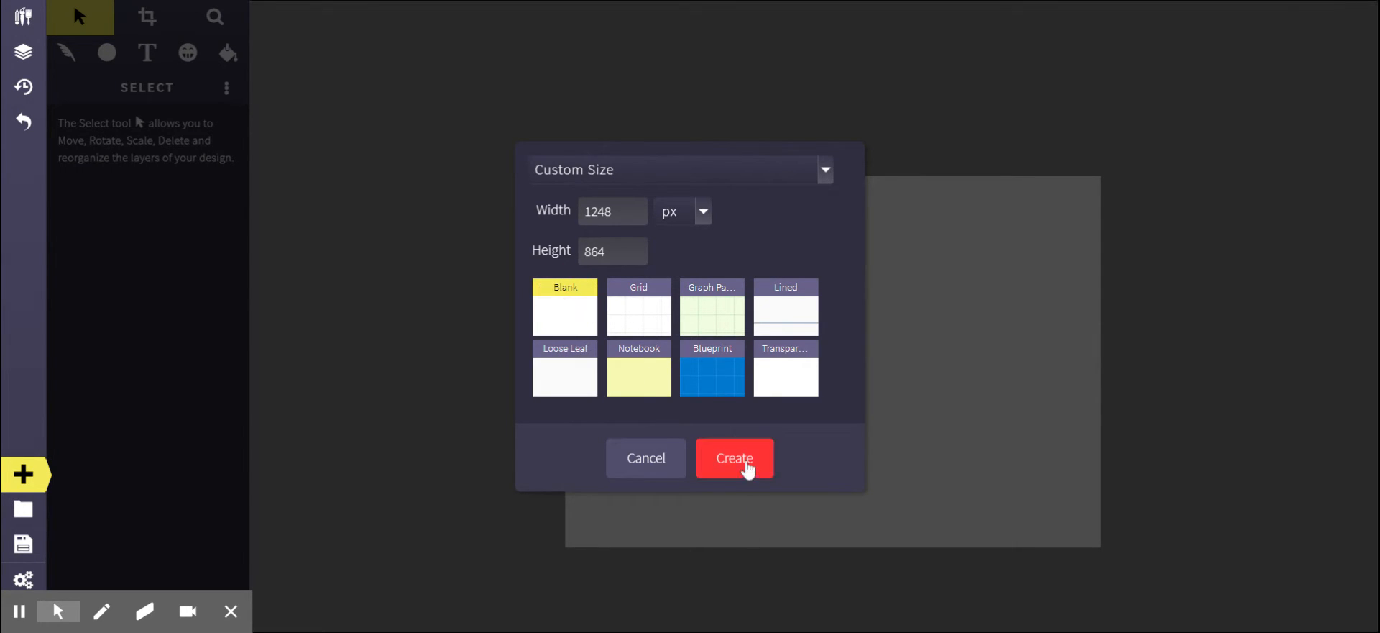
Fill the canvas with a yellow linear gradient, stretching it vertically so the deeper yellow band sits along the top edge.
left_click(215, 21)
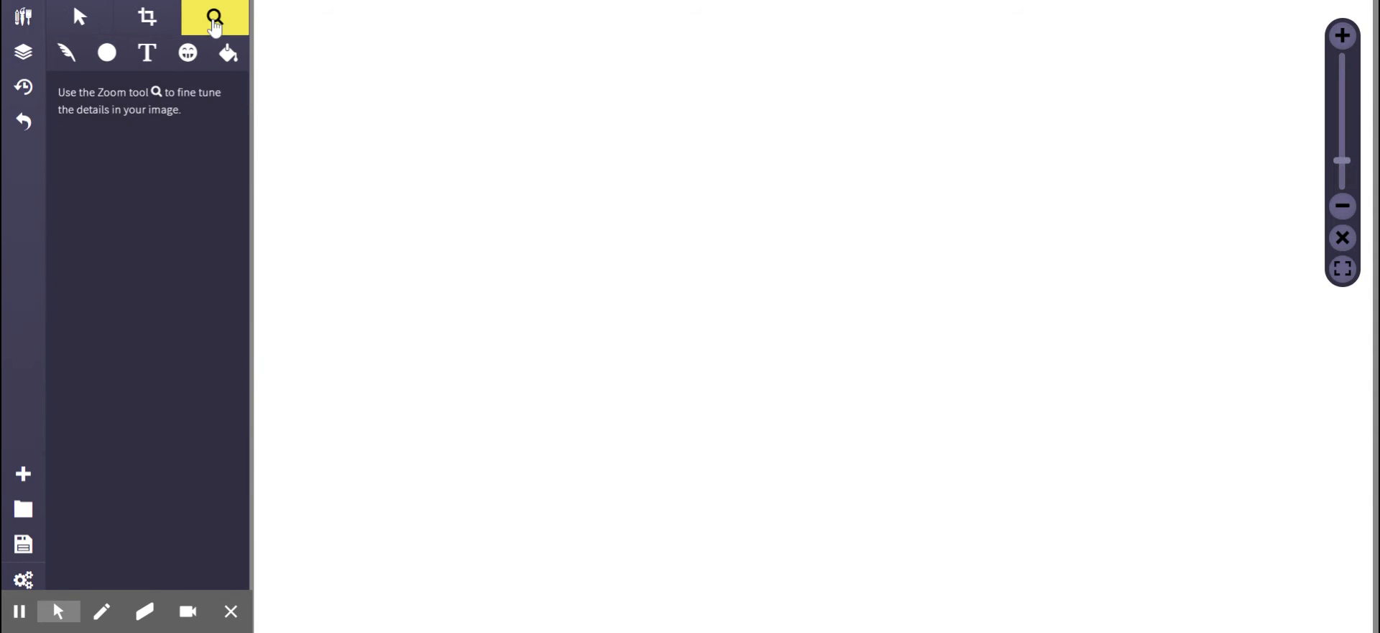
mouse_move(1342, 160)
left_mouse_down()
mouse_move(1341, 123)
mouse_move(1341, 171)
left_mouse_up()
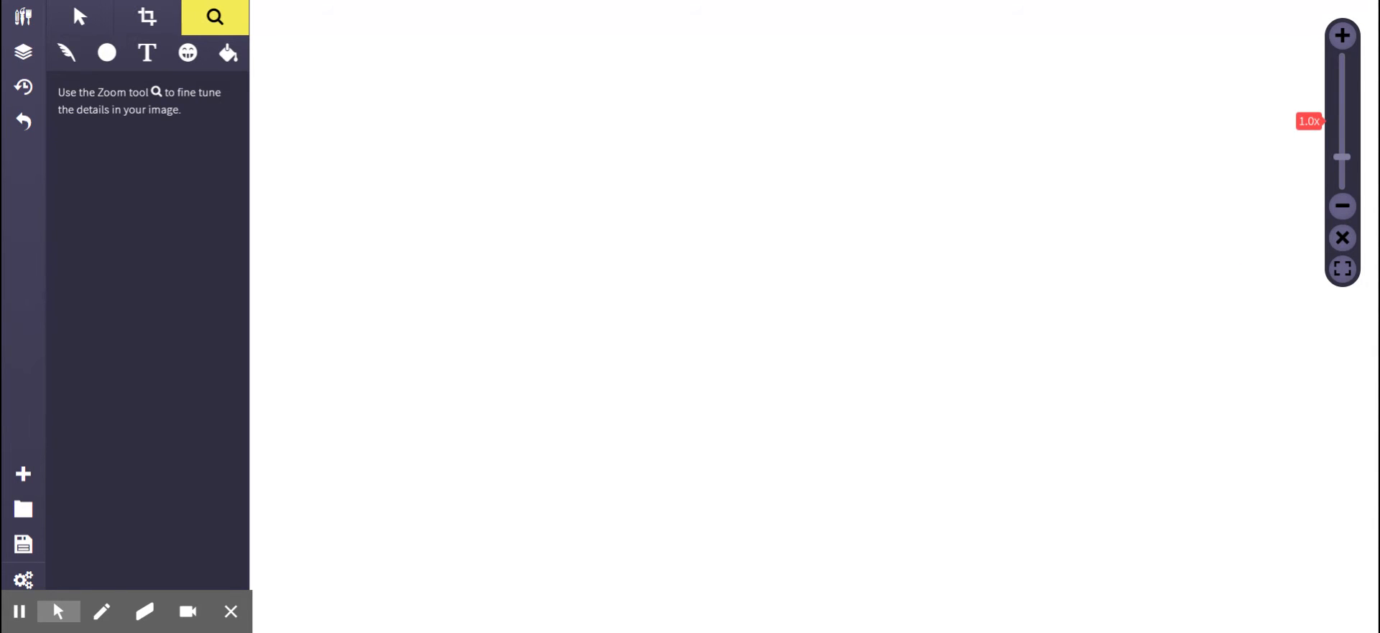
left_click_drag(1341, 157, 1342, 173)
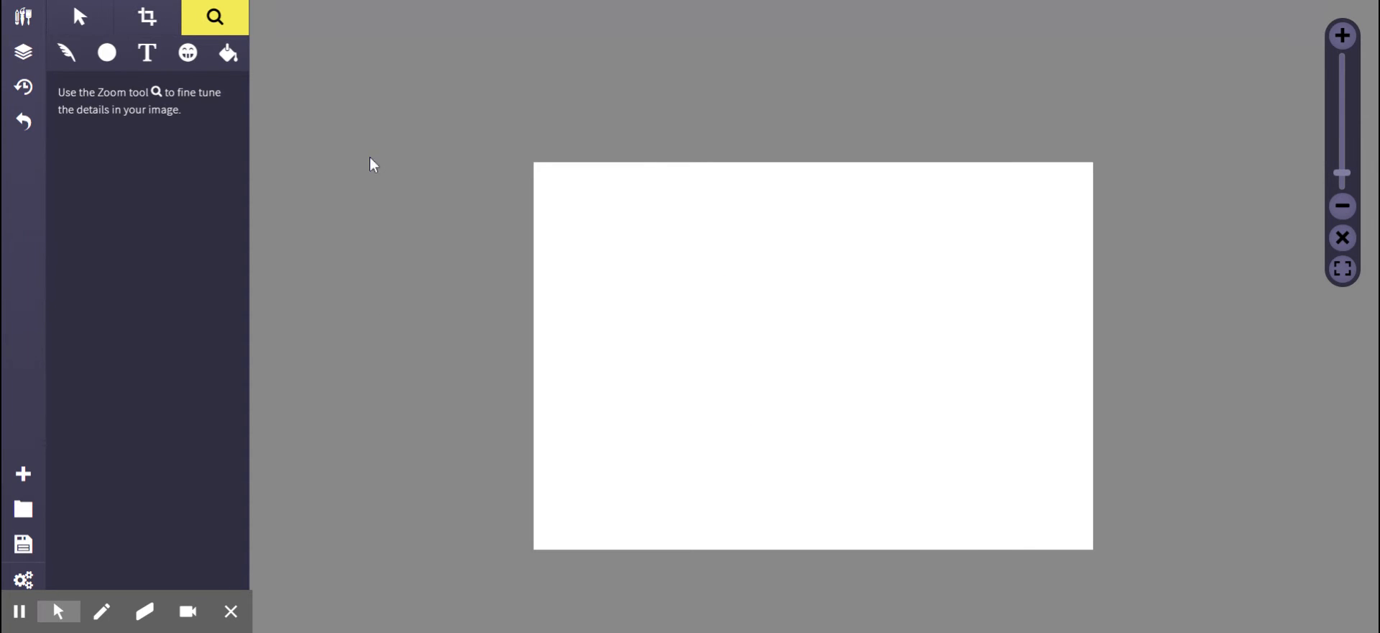
left_click(229, 54)
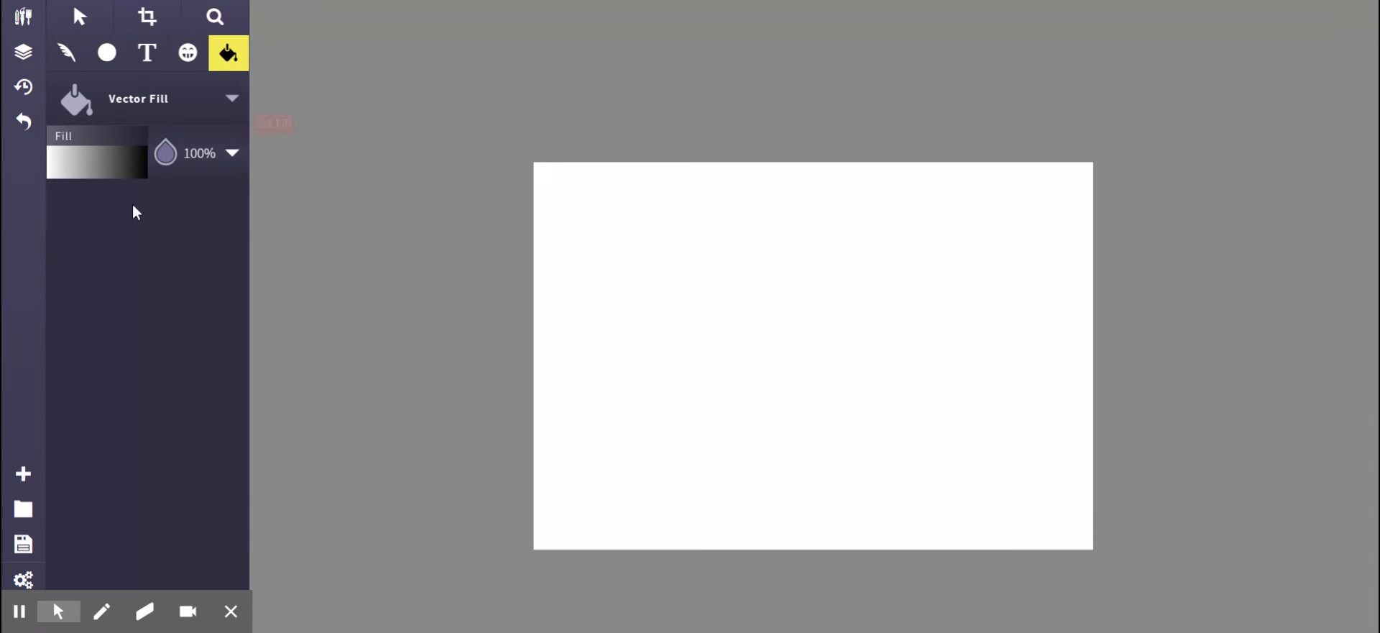
left_click(113, 163)
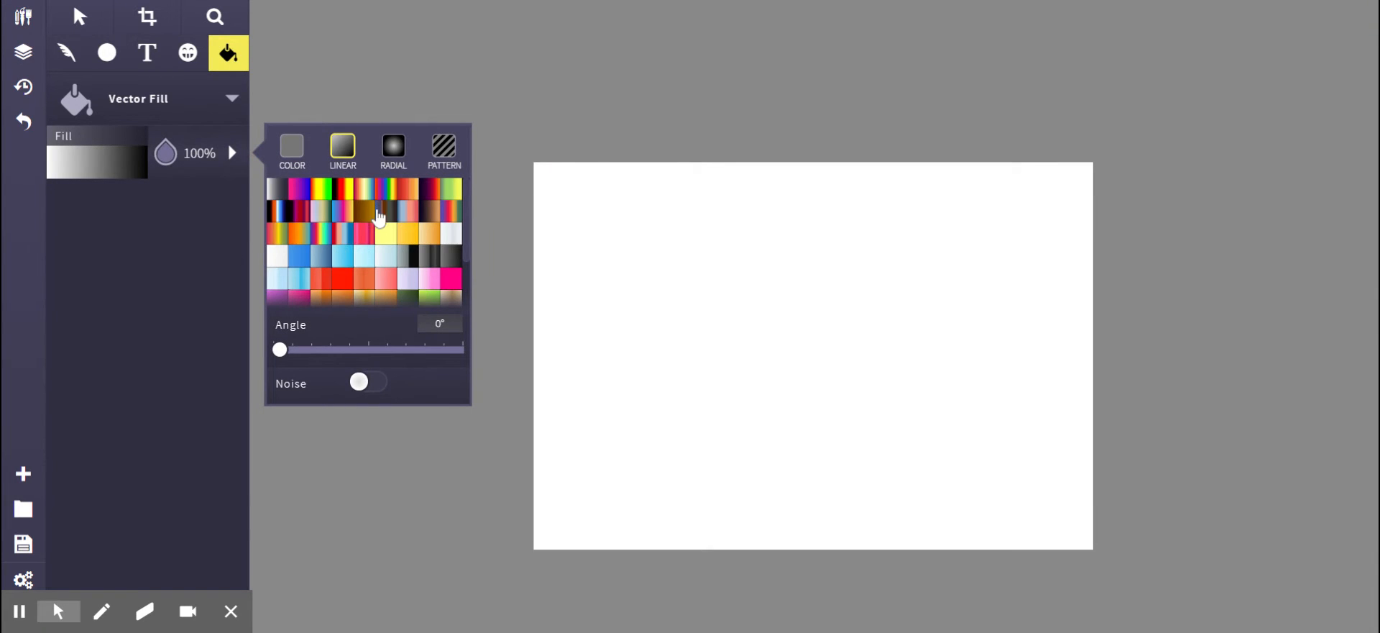
scroll(405, 292, "down", 1)
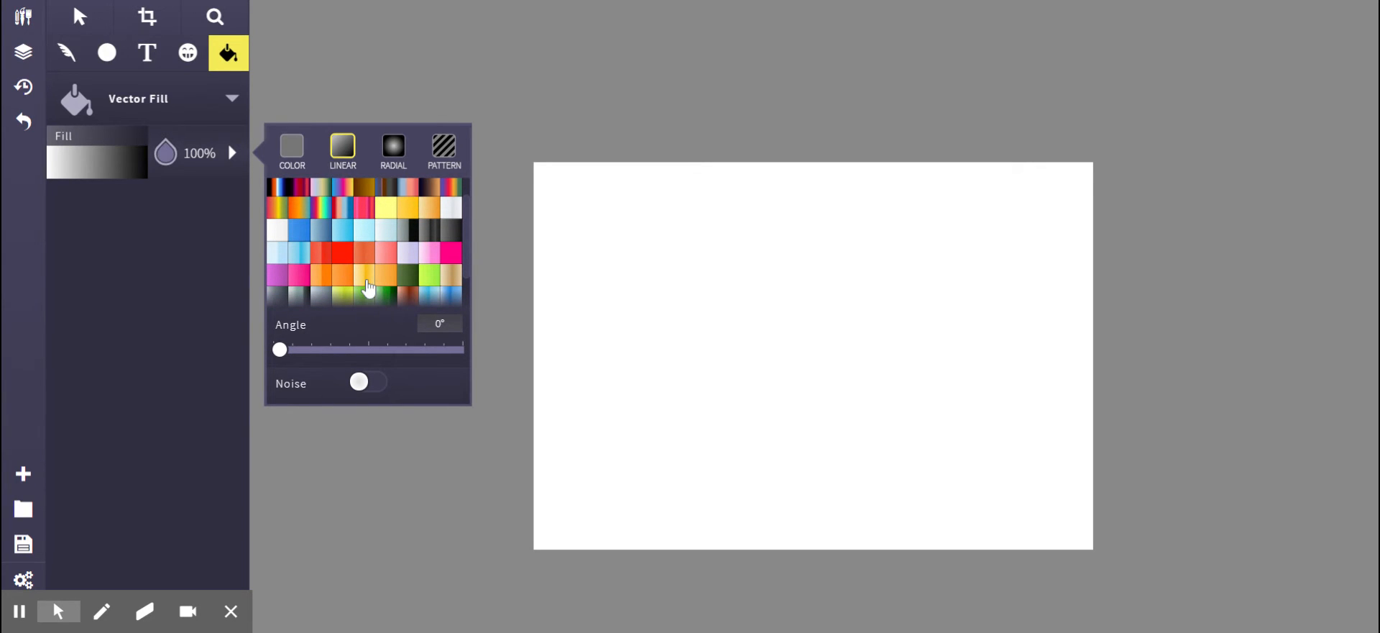
left_click(368, 288)
left_click_drag(805, 472, 808, 251)
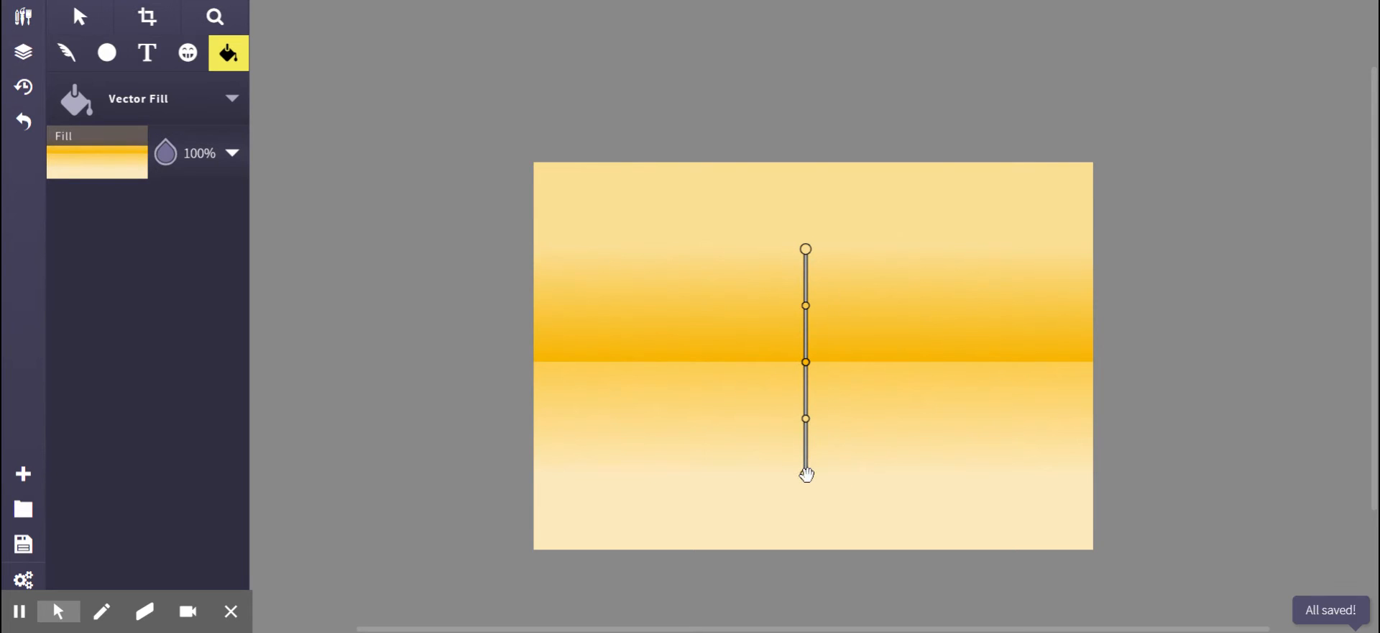
left_click_drag(806, 475, 805, 23)
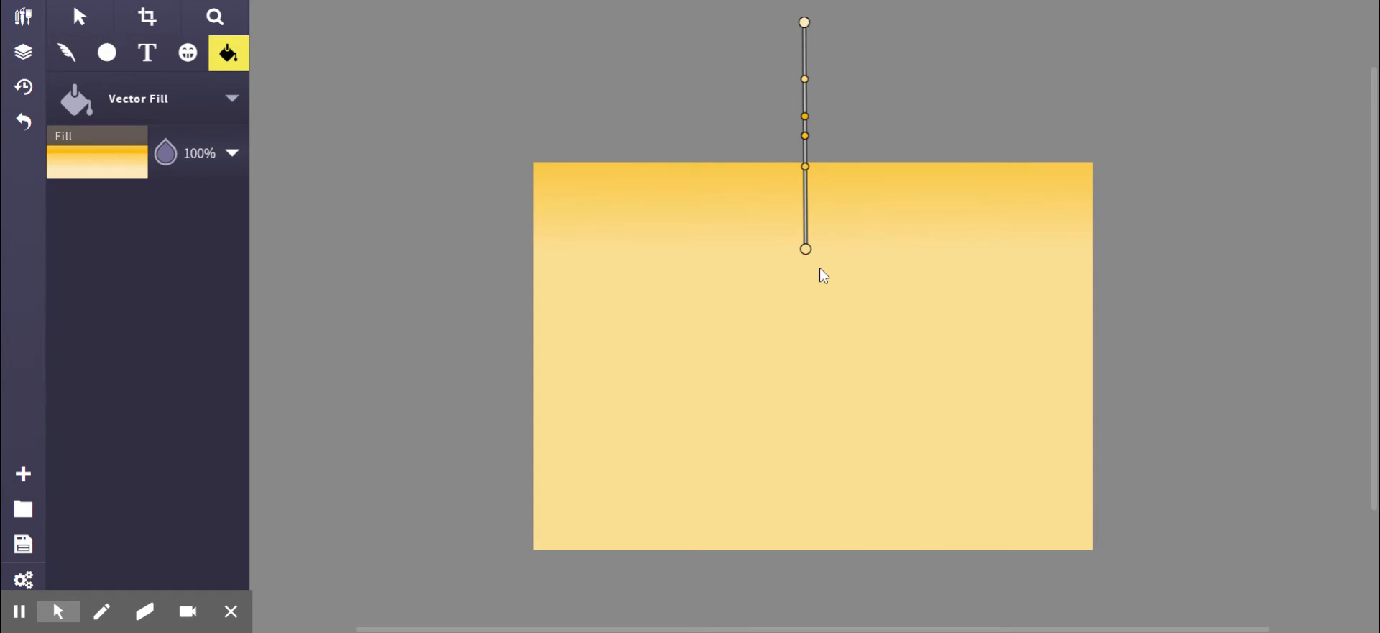
left_click_drag(805, 248, 806, 215)
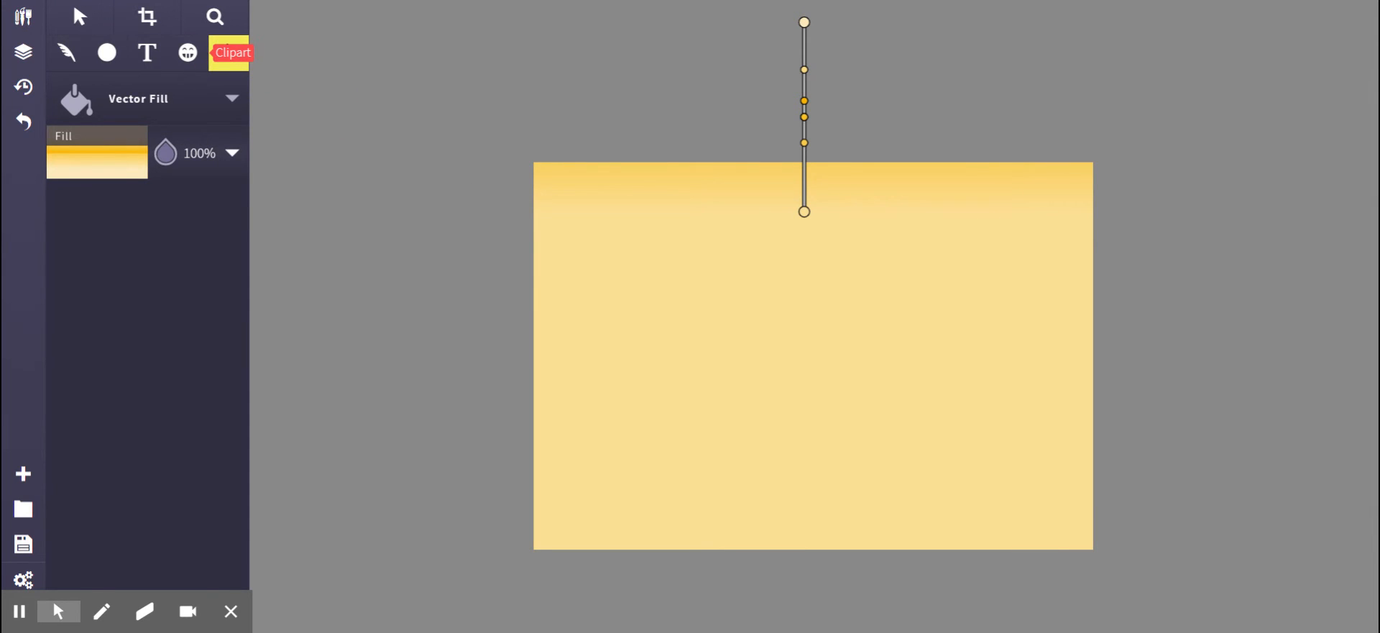
Search the clipart library for landscape, insert the green rolling-hills clipart and set its opacity to 100%.
left_click(188, 52)
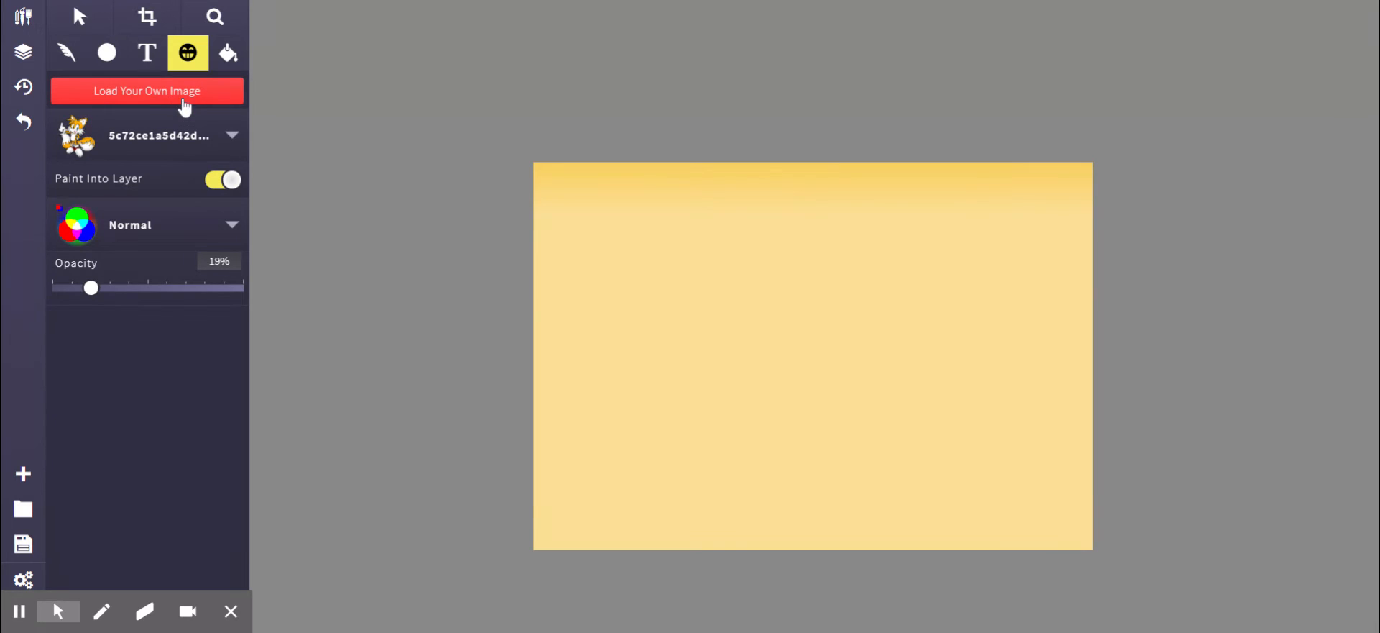
left_click(200, 148)
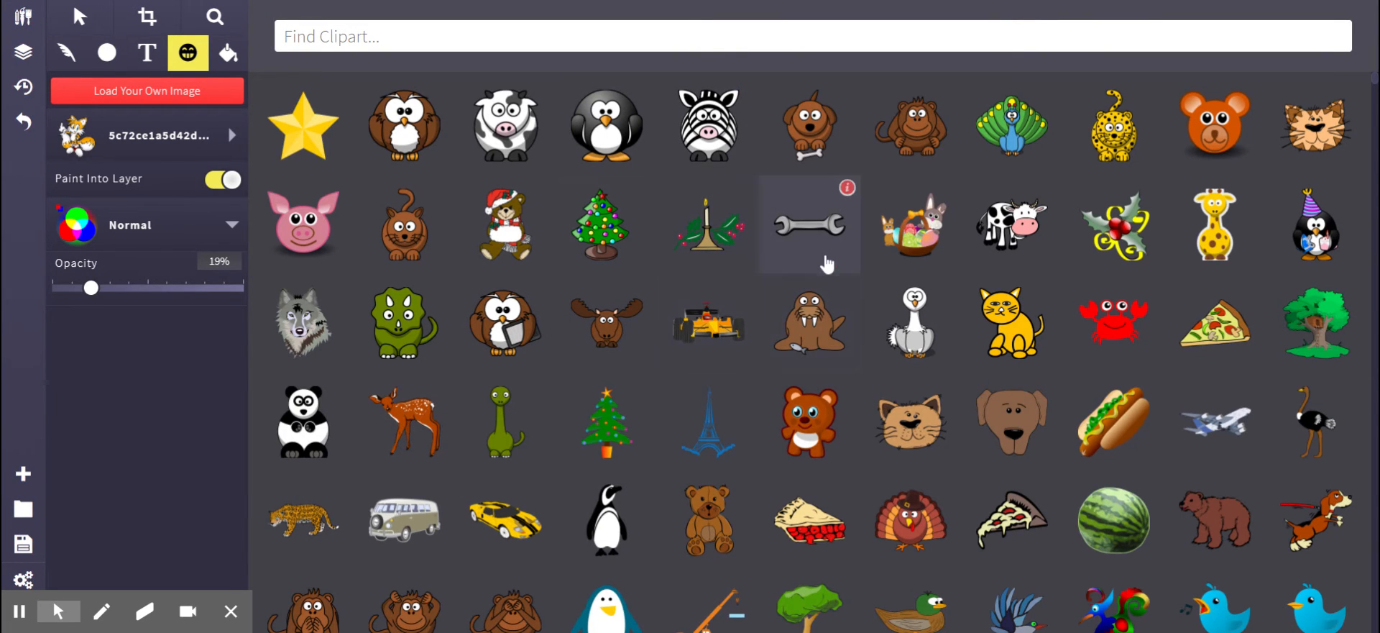
left_click(676, 36)
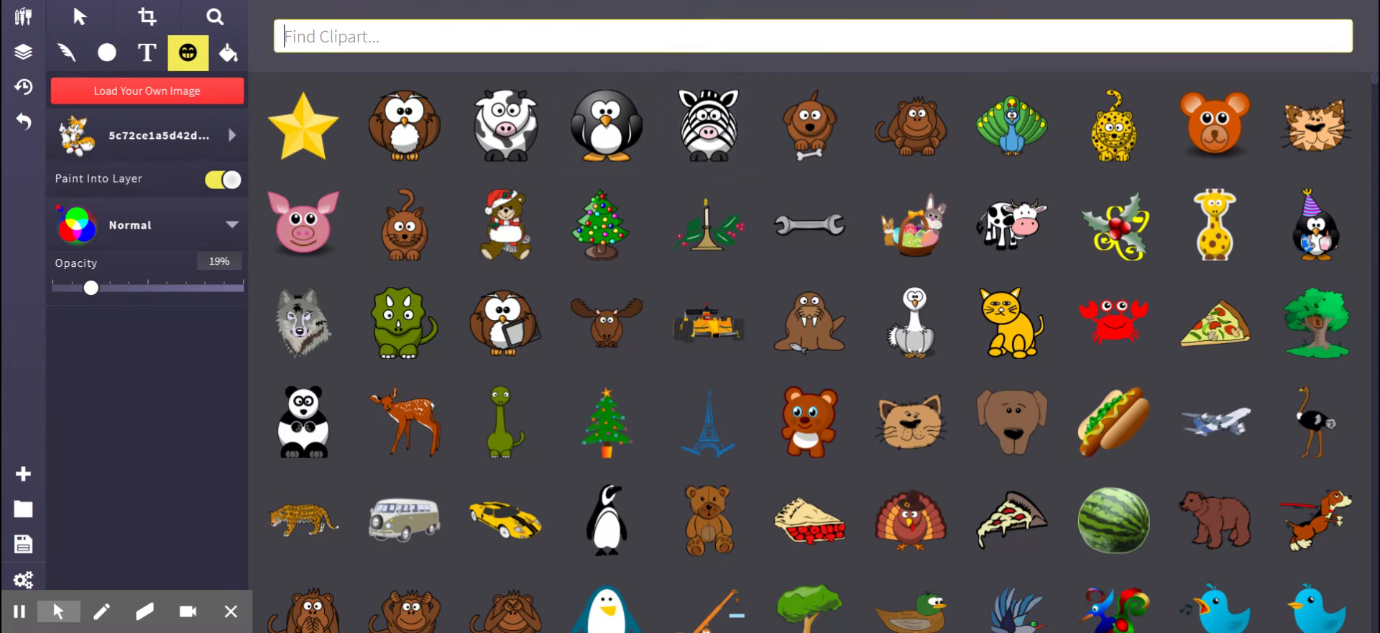
type("land")
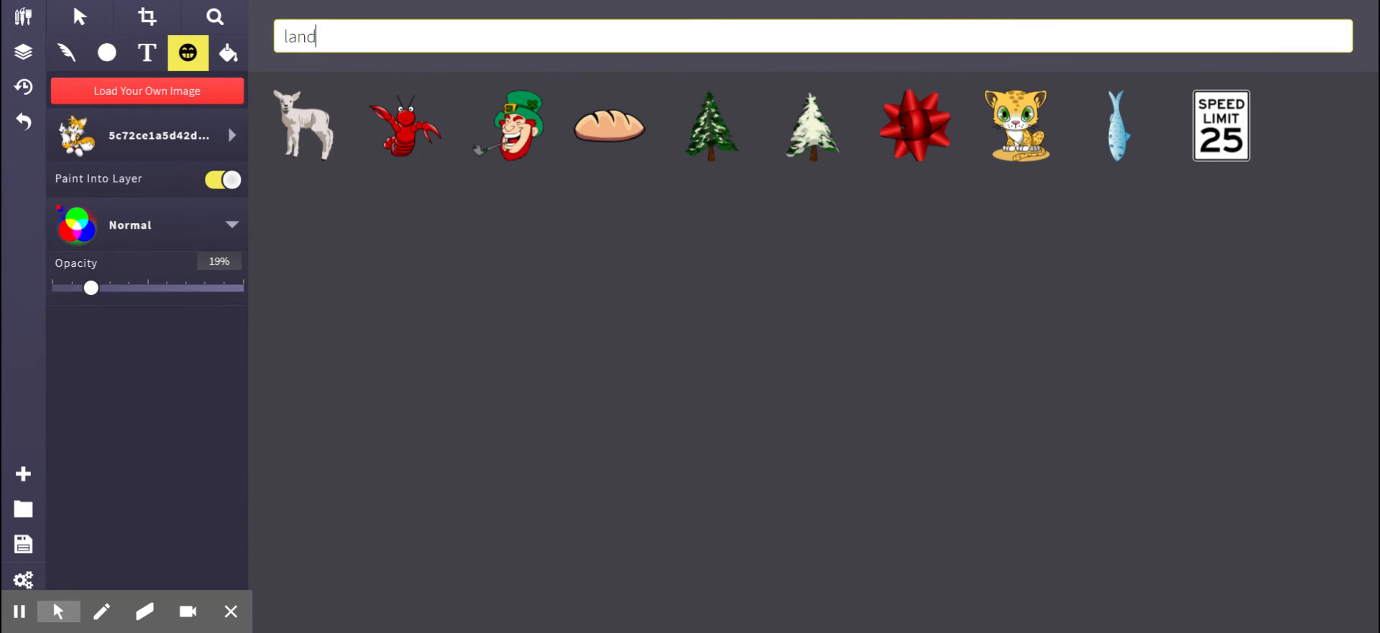
type("scape")
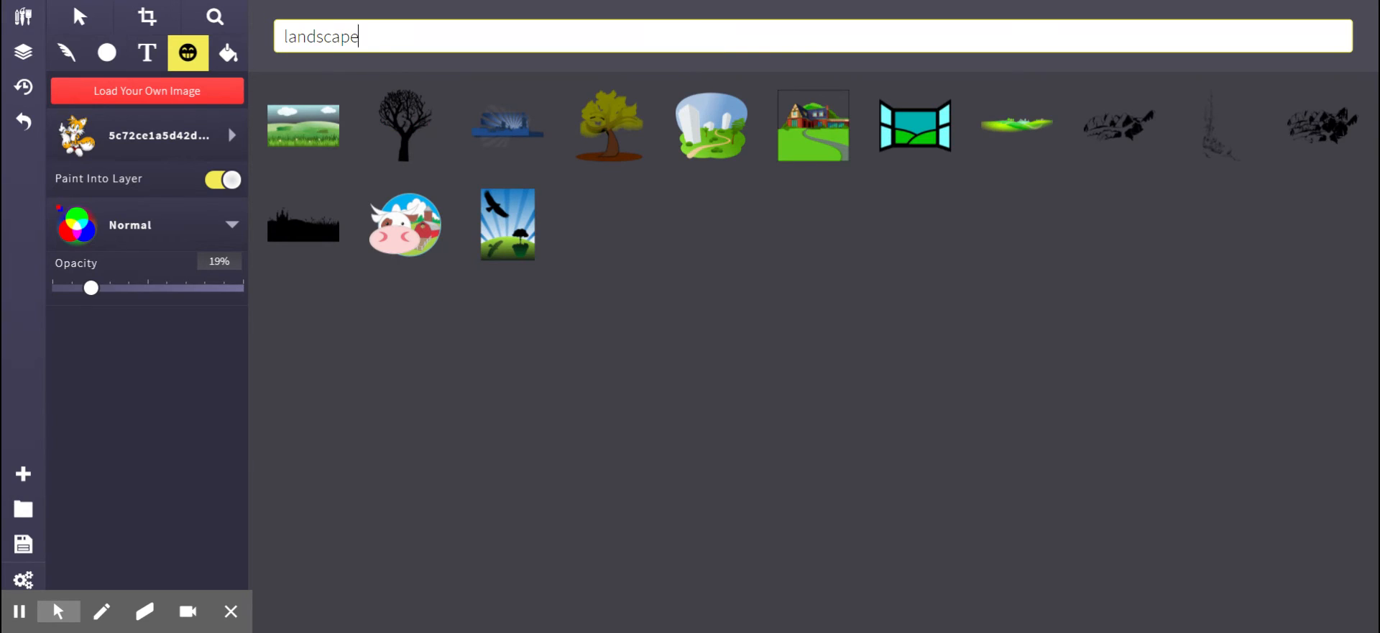
mouse_move(1031, 144)
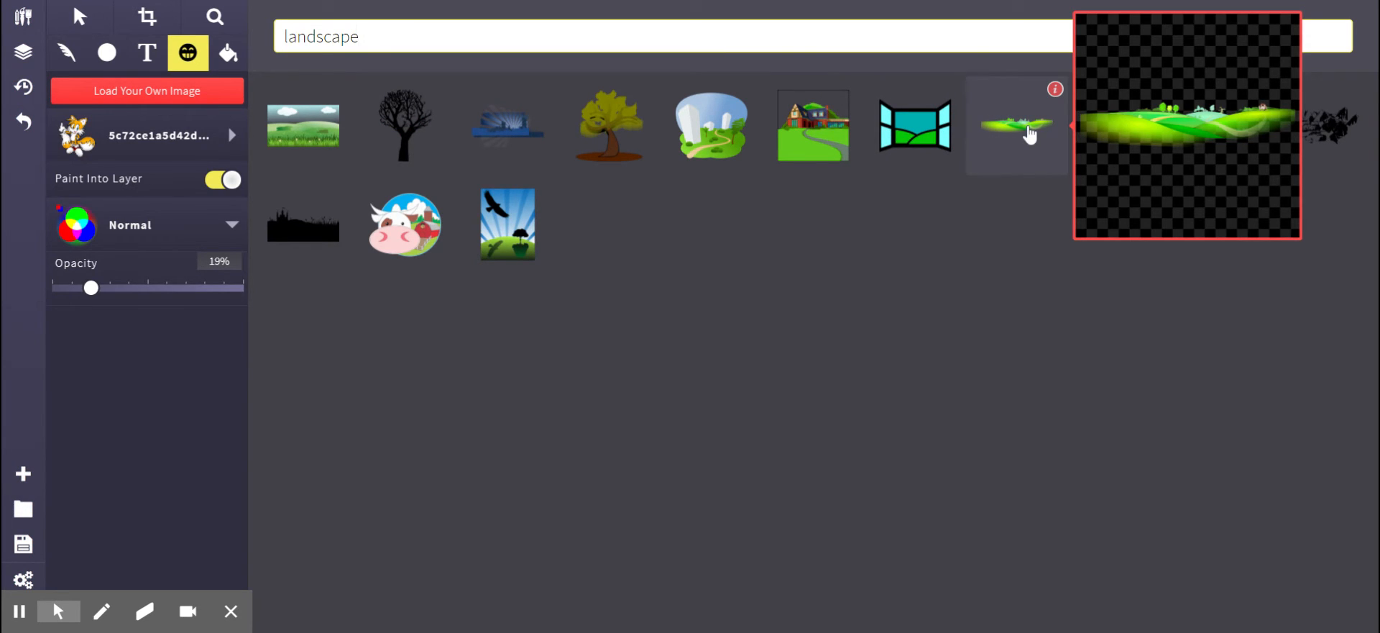
left_click(1030, 133)
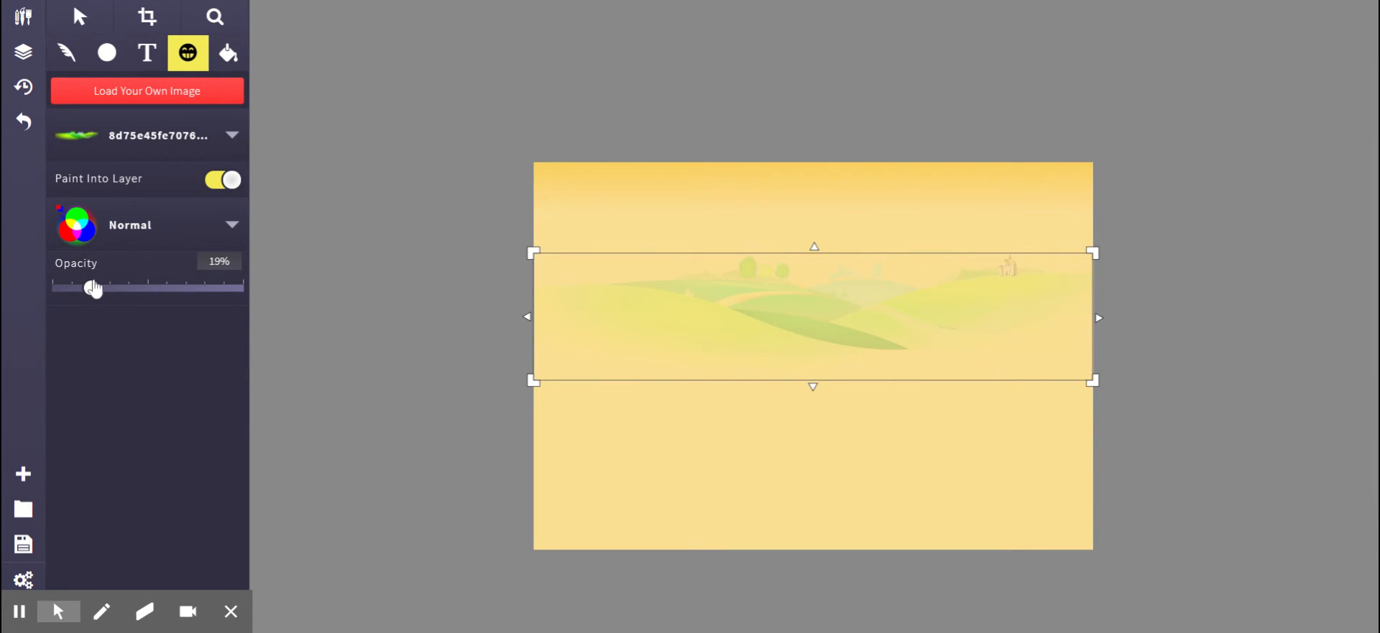
left_click_drag(92, 288, 256, 308)
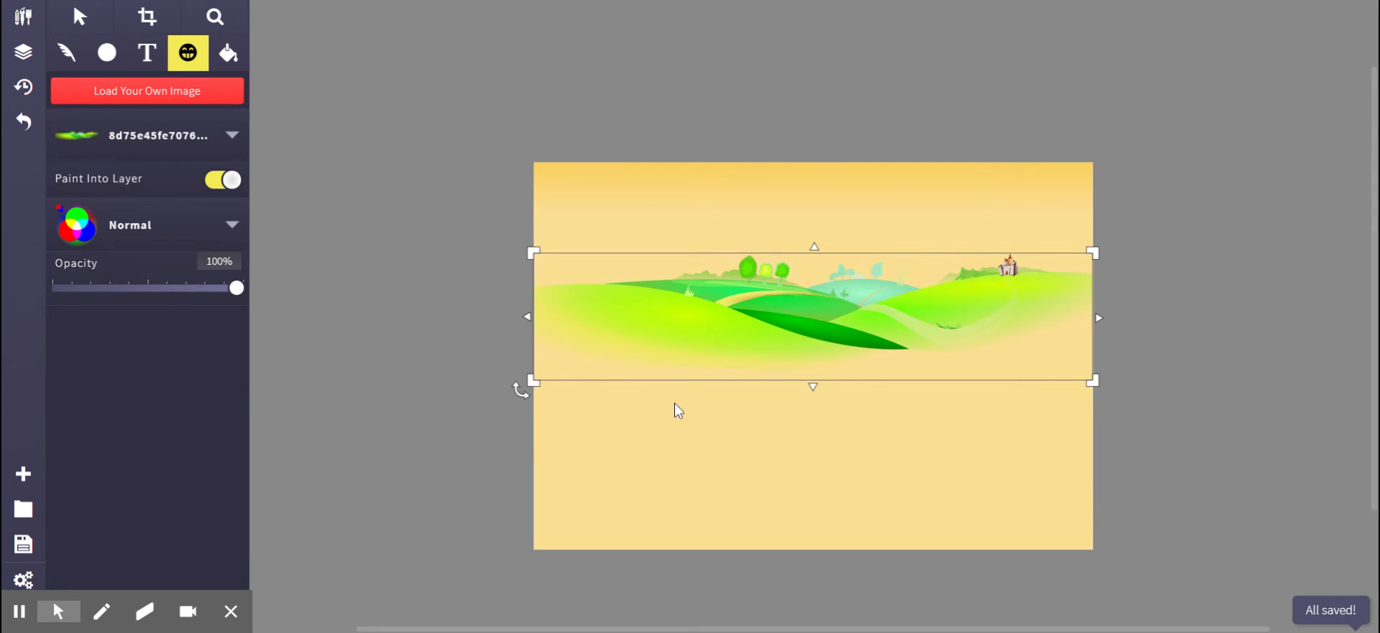
Move the hills clipart to the bottom of the canvas and enlarge it to cover the lower part.
left_click(76, 16)
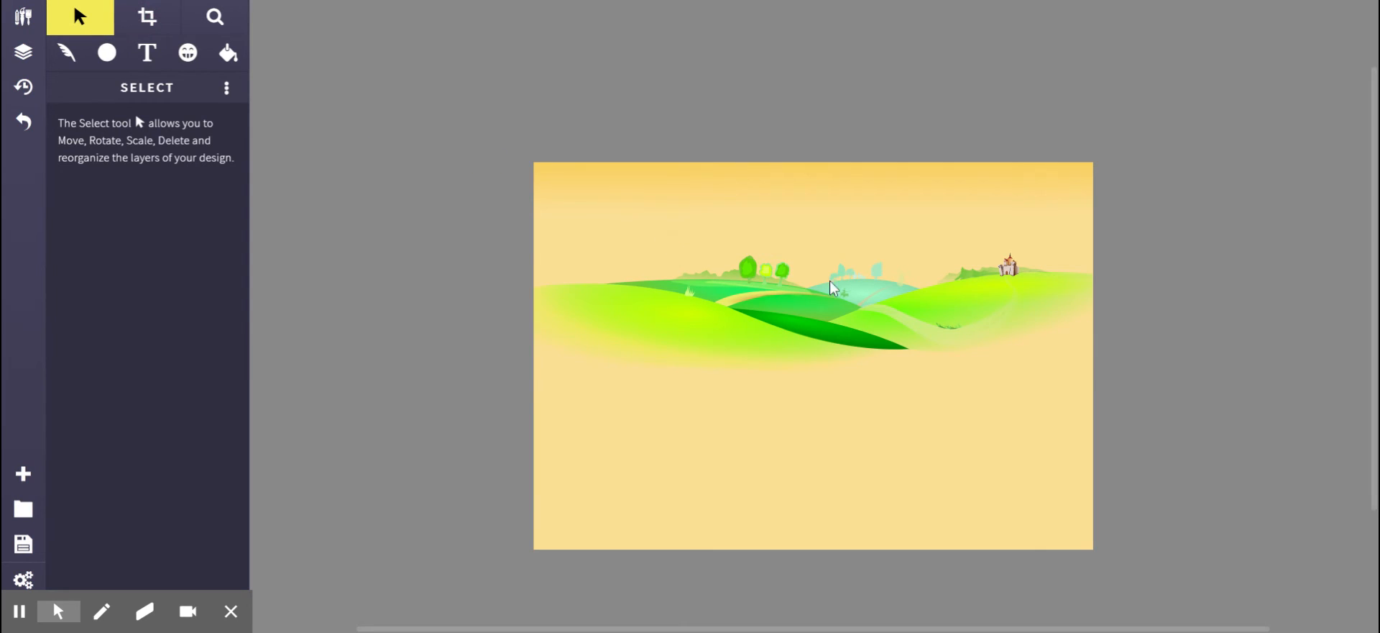
left_click_drag(857, 329, 853, 458)
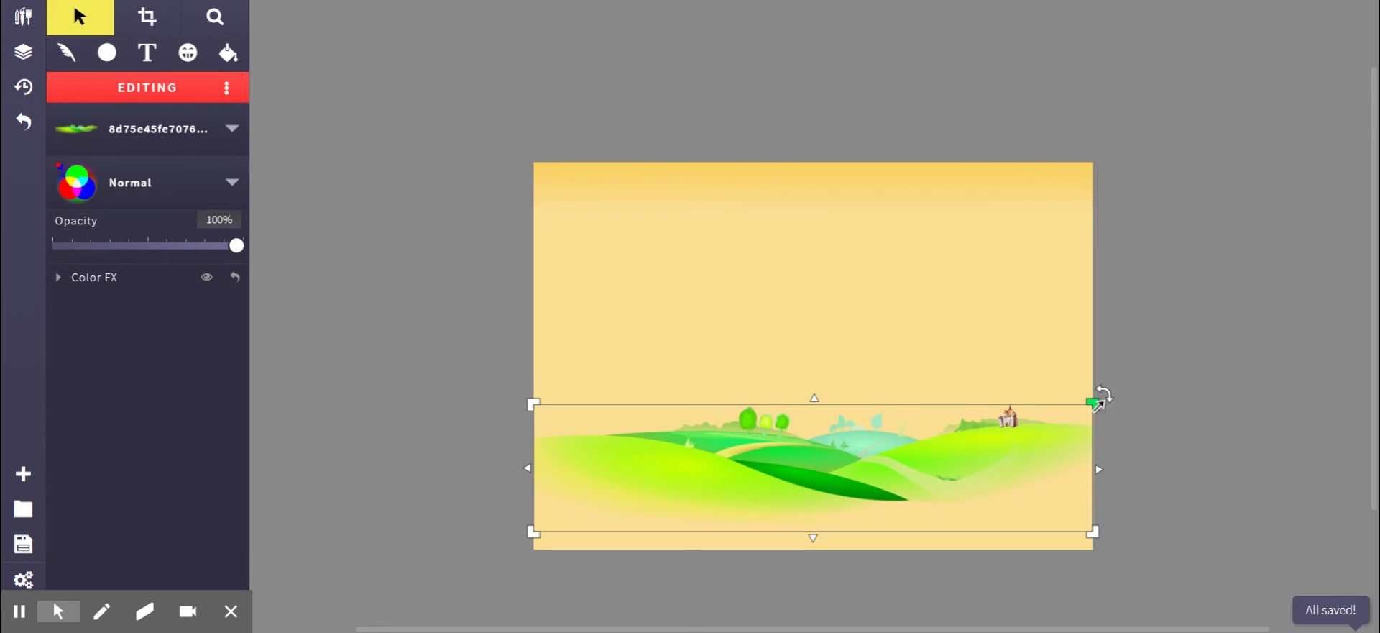
left_click_drag(1098, 401, 1105, 401)
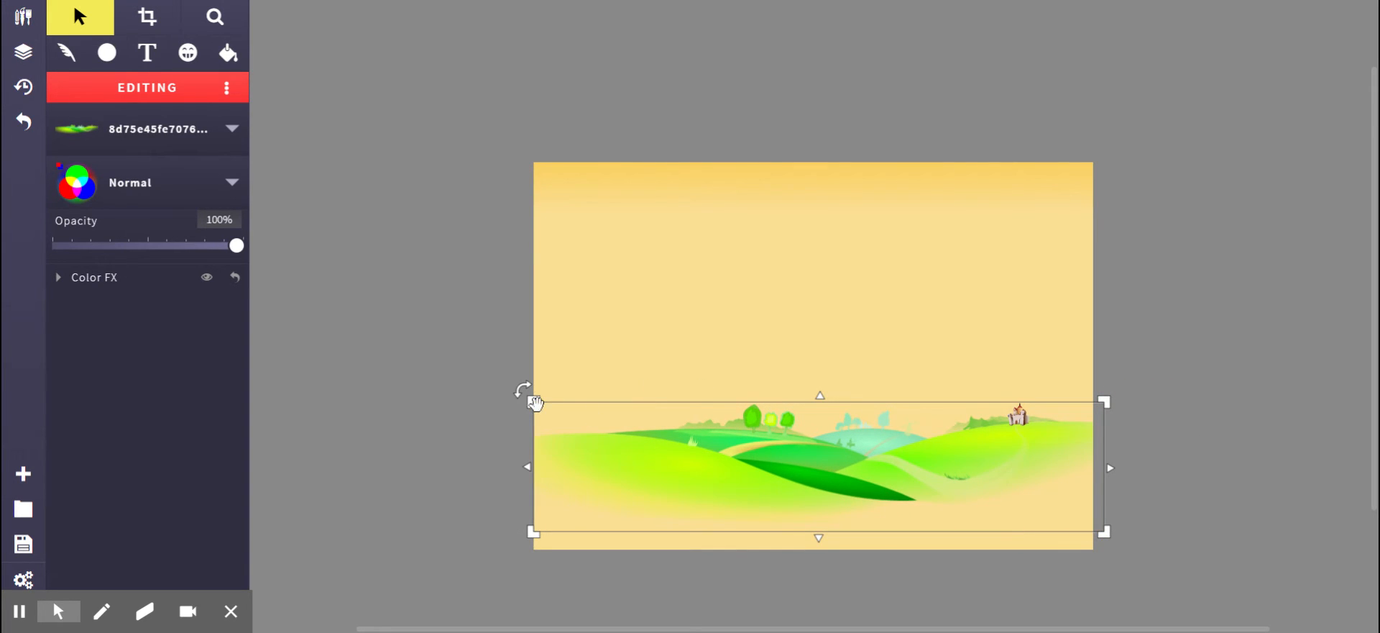
left_click_drag(532, 404, 179, 287)
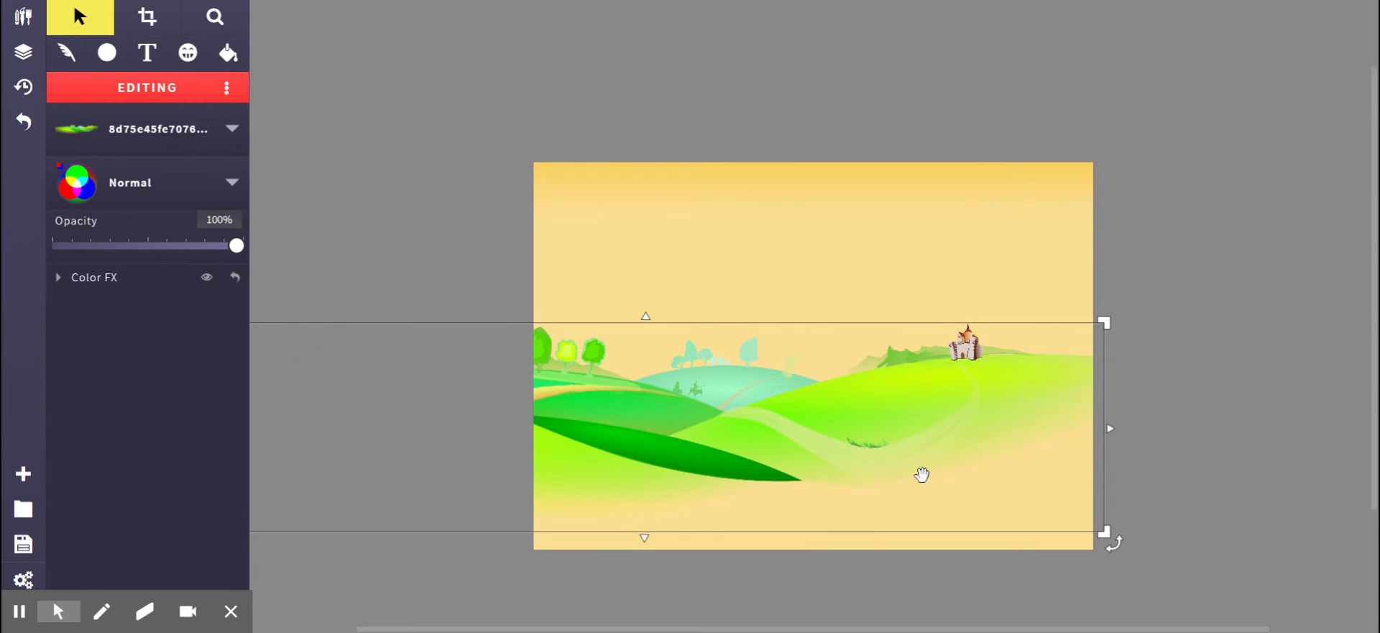
left_click_drag(1106, 533, 1251, 562)
left_click_drag(923, 463, 974, 489)
left_click(1213, 223)
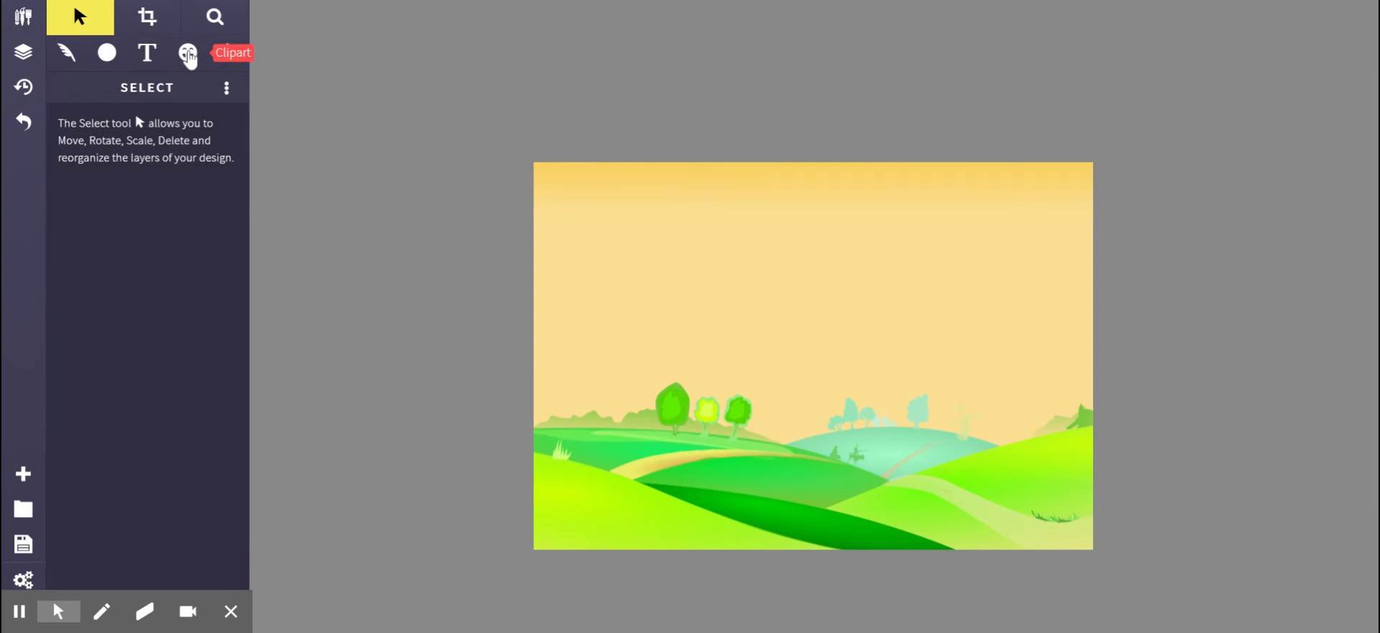
Set the Circle tool's fill to 100% opacity with a pale yellow radial gradient.
left_click(115, 63)
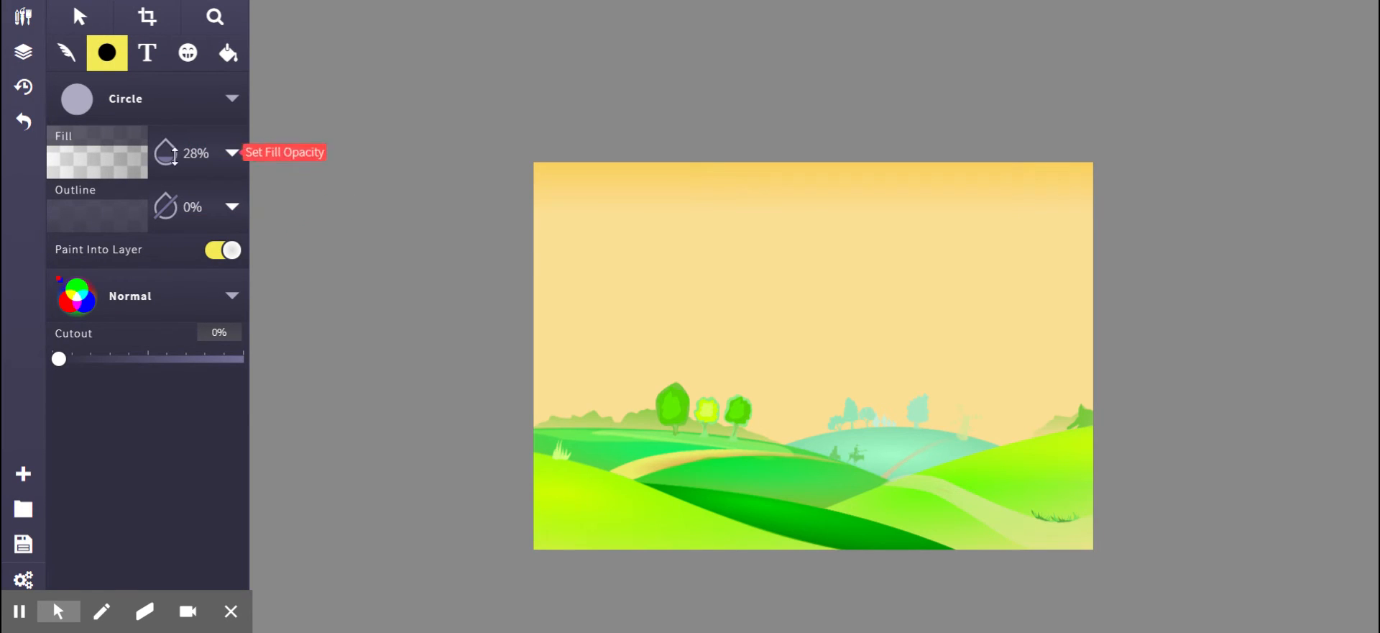
left_click_drag(174, 163, 177, 114)
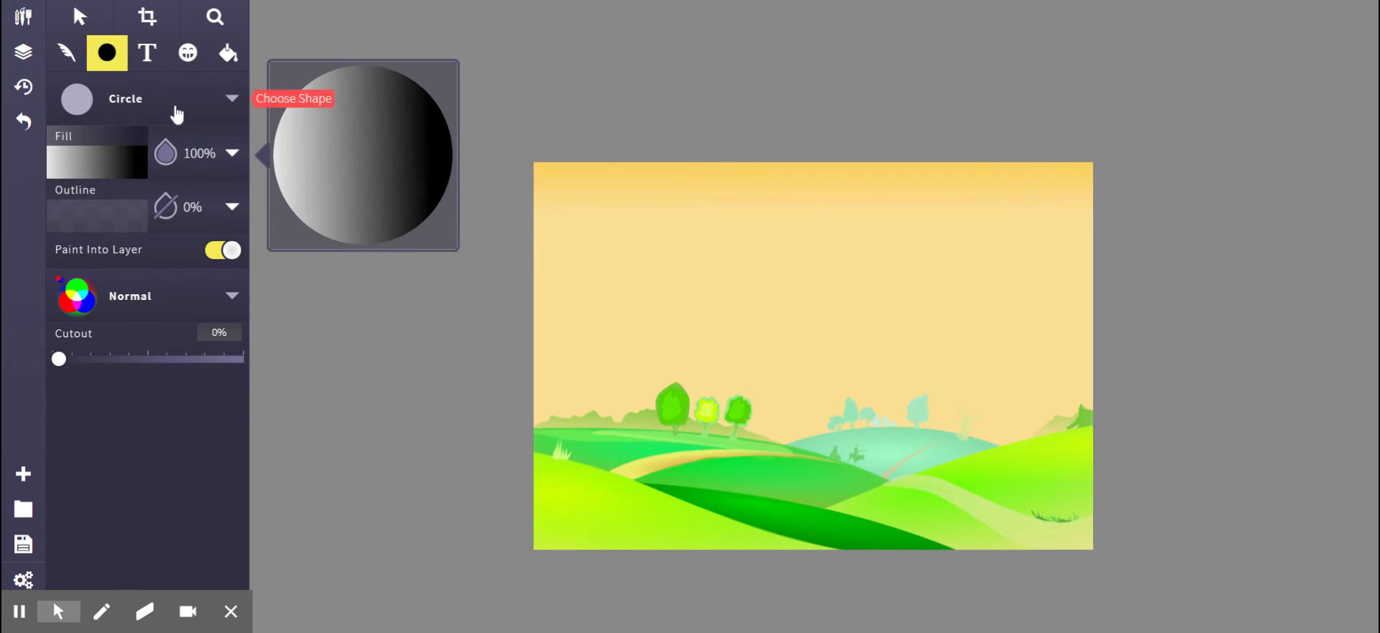
left_click(97, 174)
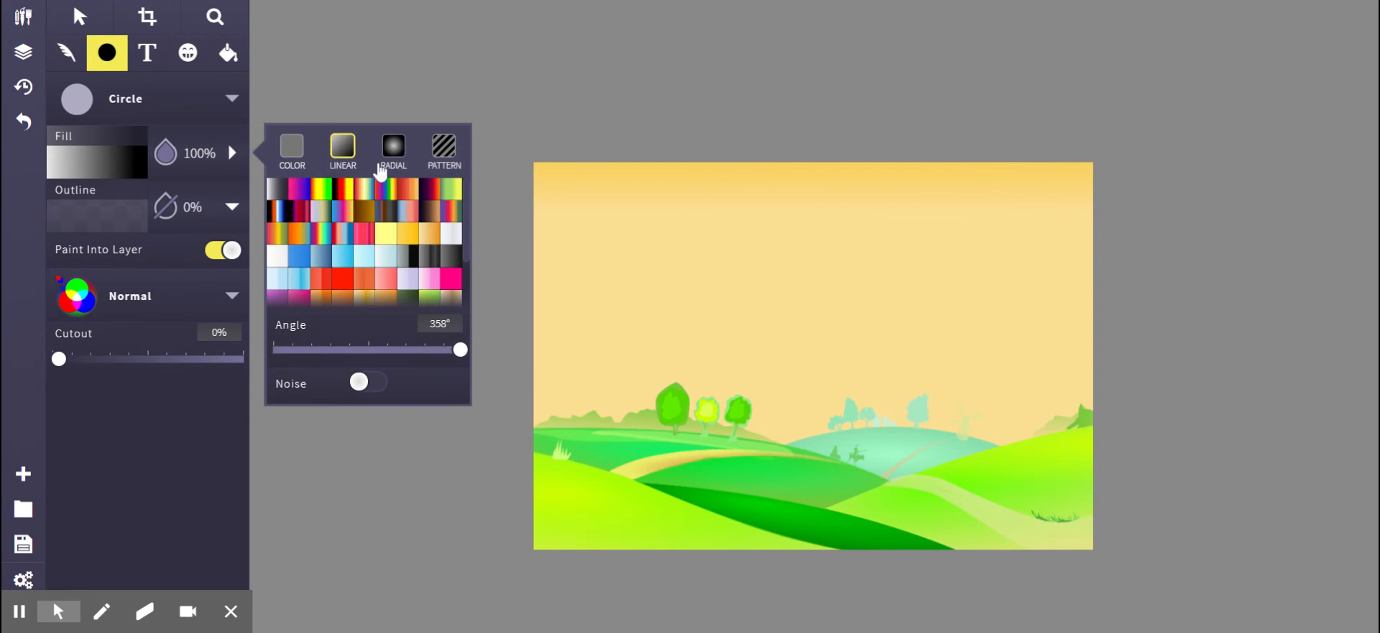
left_click(394, 147)
left_click(386, 233)
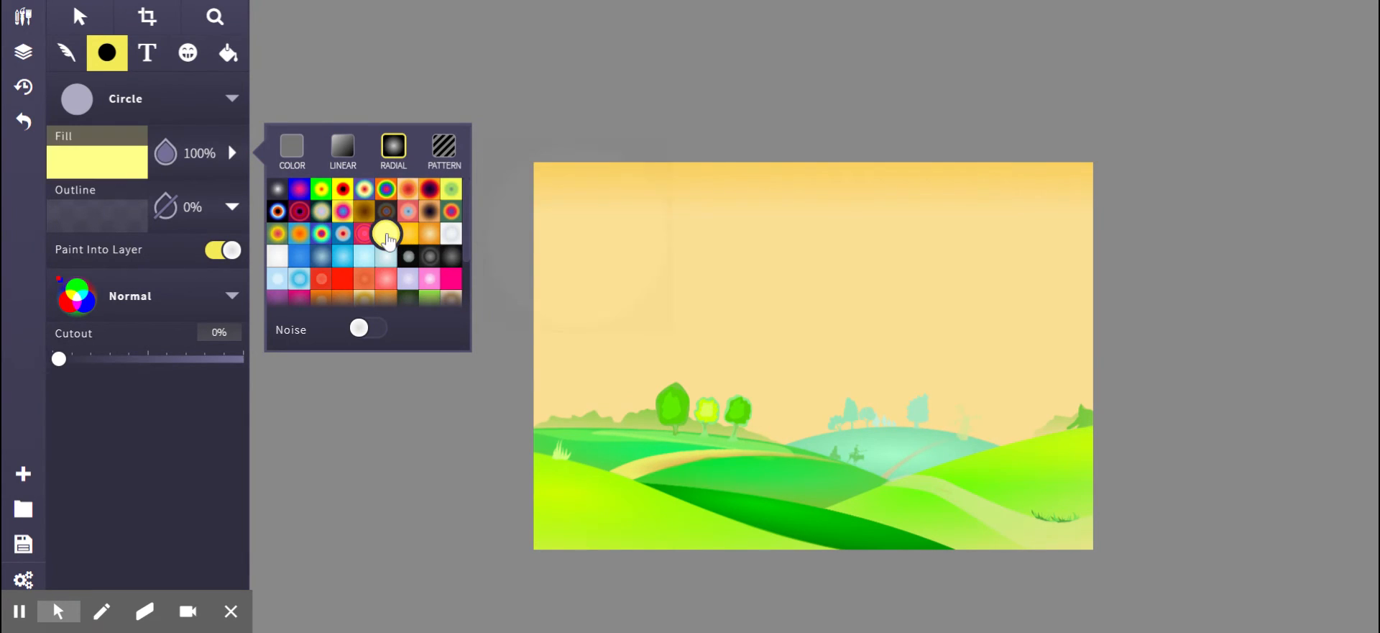
left_click_drag(791, 360, 848, 417)
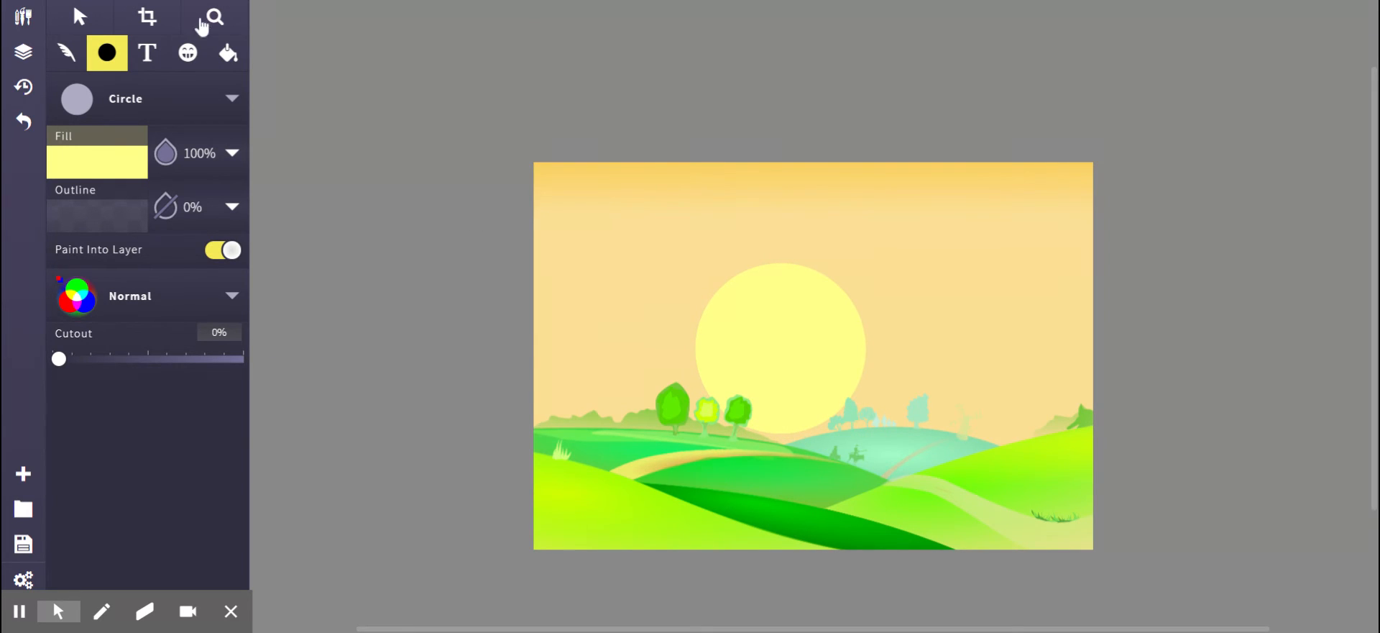
left_click(94, 20)
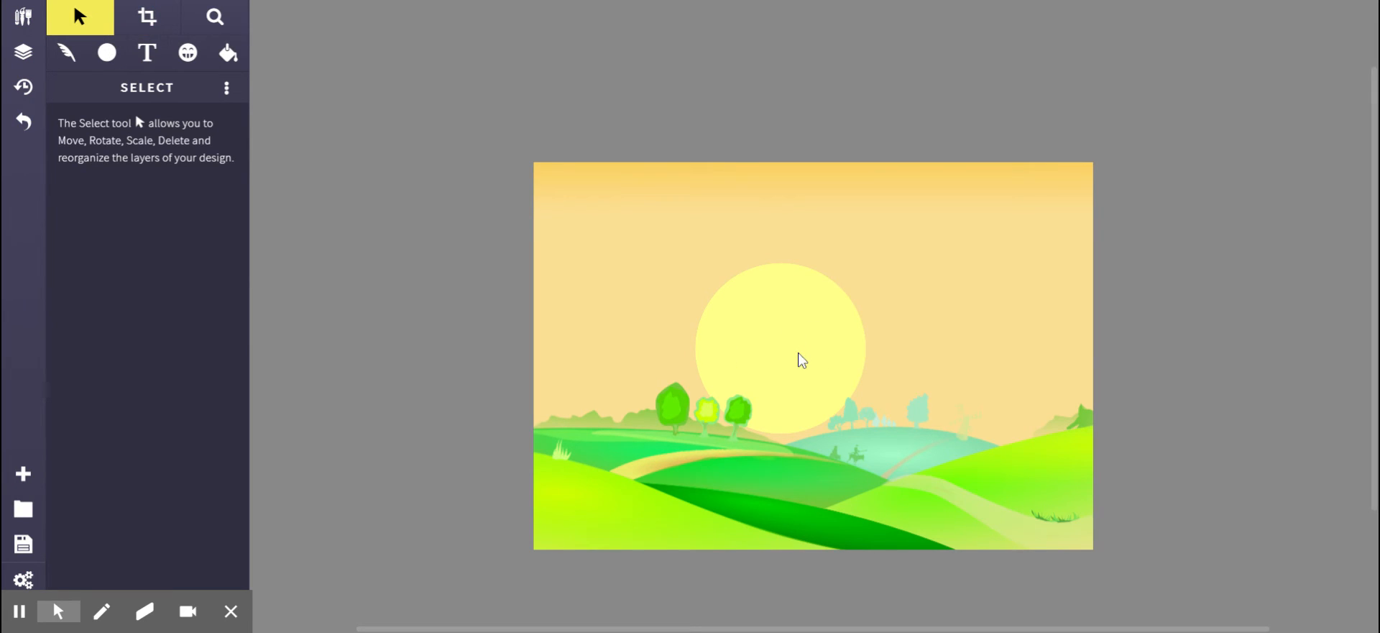
key("ctrl+z")
Turn off Paint Into Layer and draw a pale yellow sun circle above the hills.
left_click(108, 54)
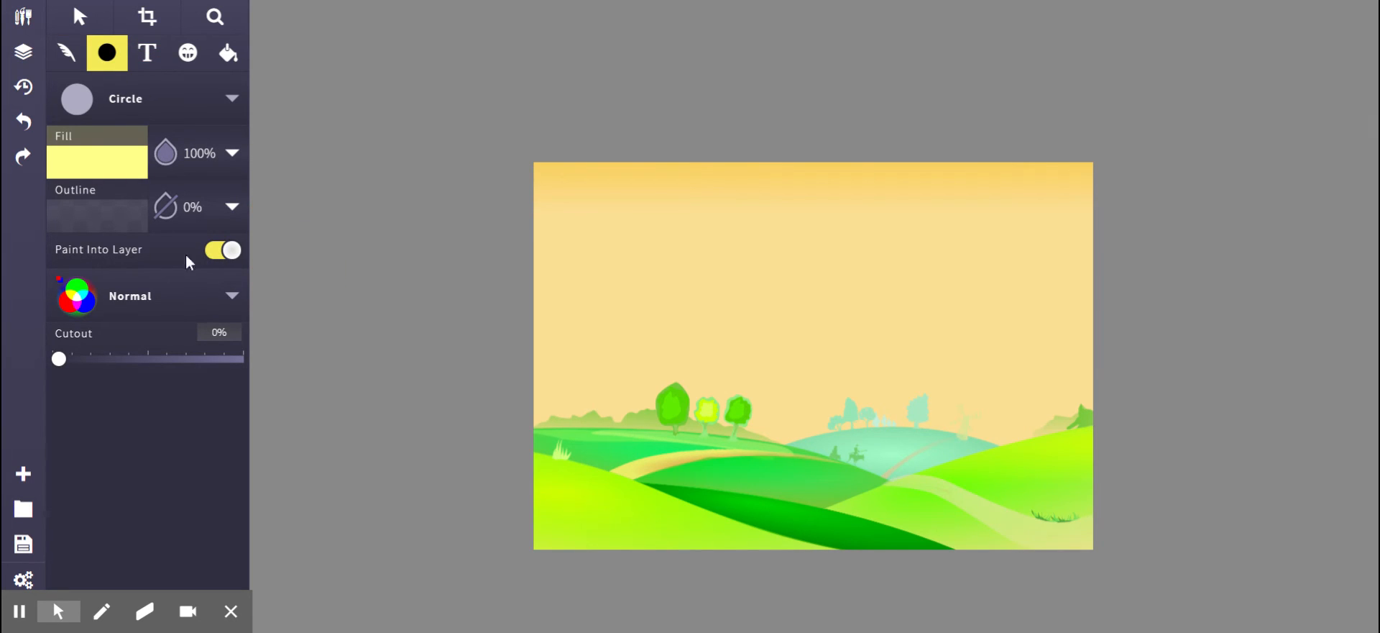
left_click(234, 252)
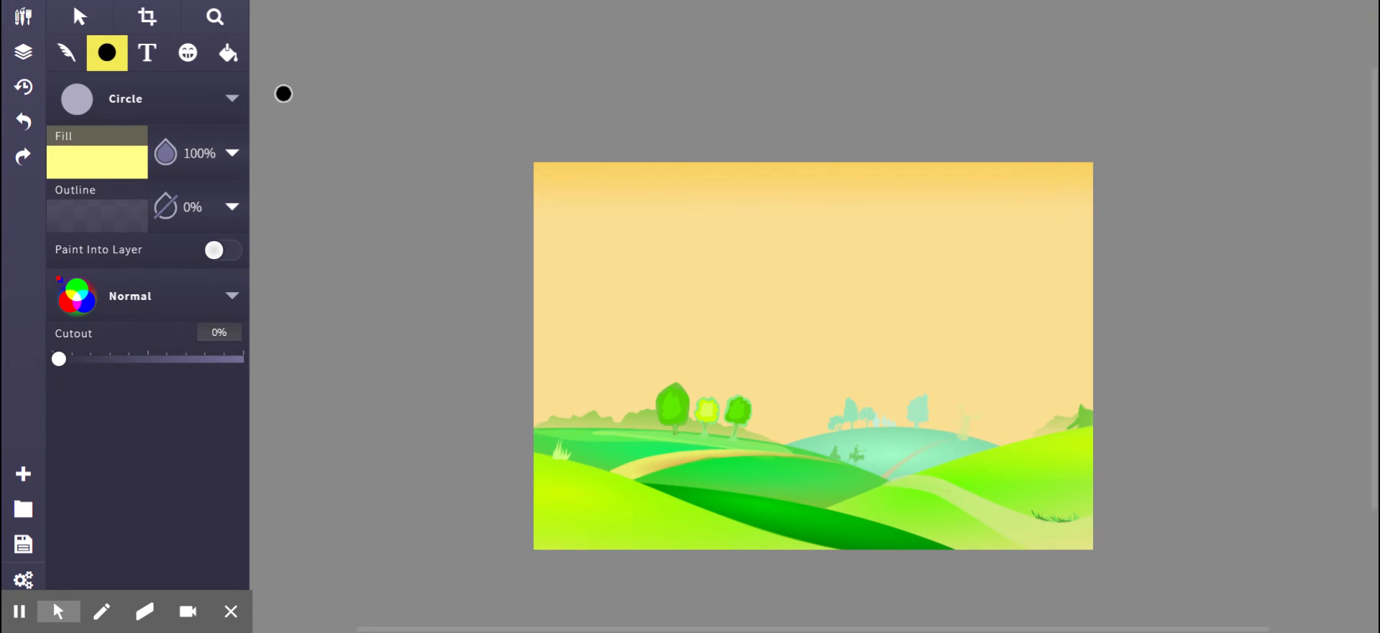
mouse_move(756, 329)
left_mouse_down()
mouse_move(834, 398)
mouse_move(812, 389)
left_mouse_up()
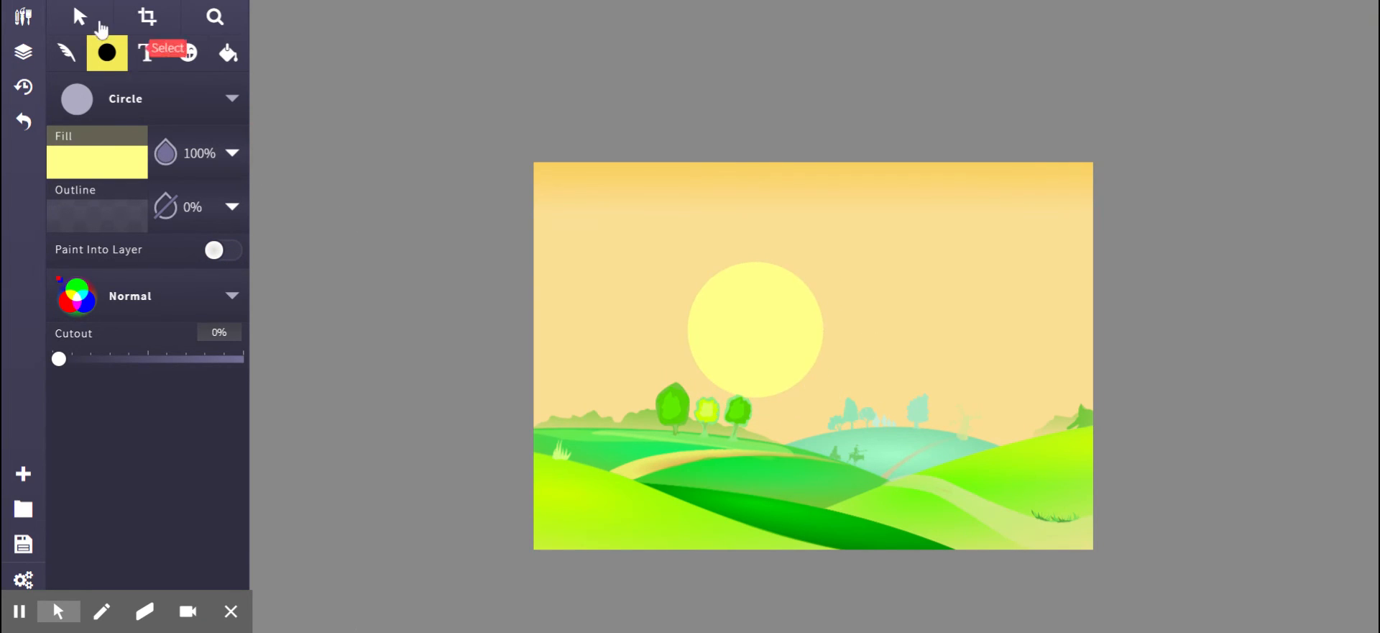
Move the sun circle down so it sits partly behind the hills.
left_click(79, 18)
left_click_drag(798, 349, 799, 406)
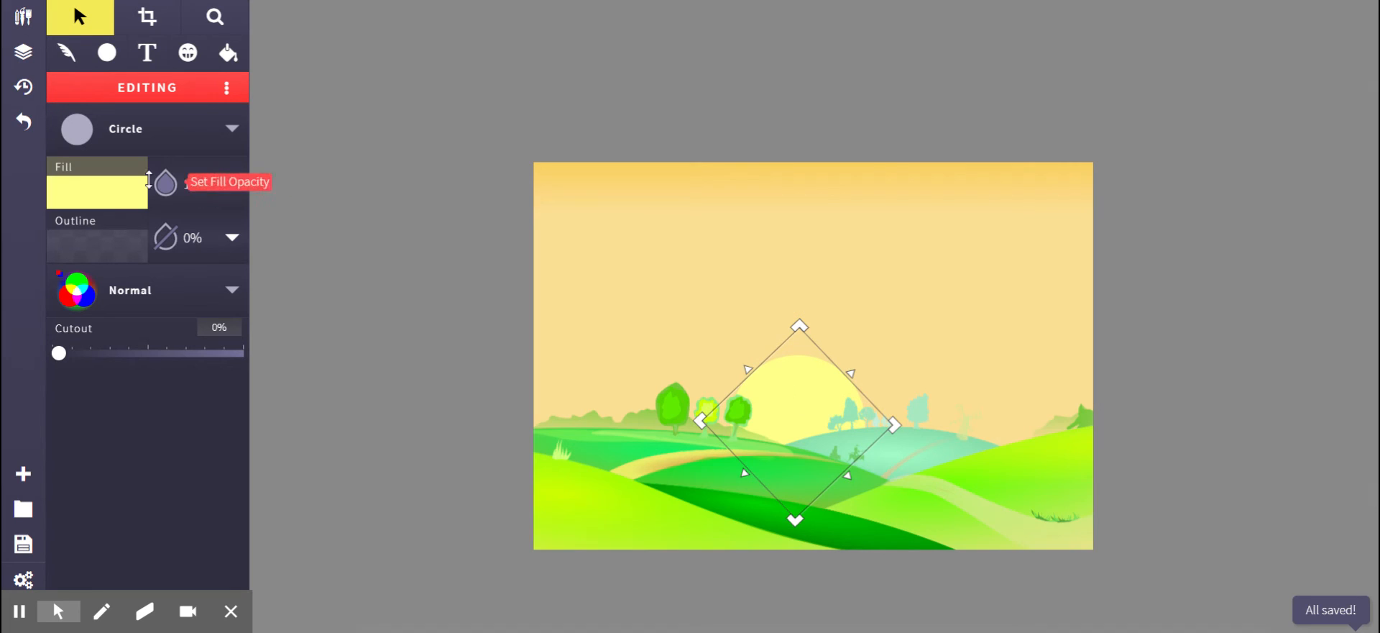
left_click(197, 62)
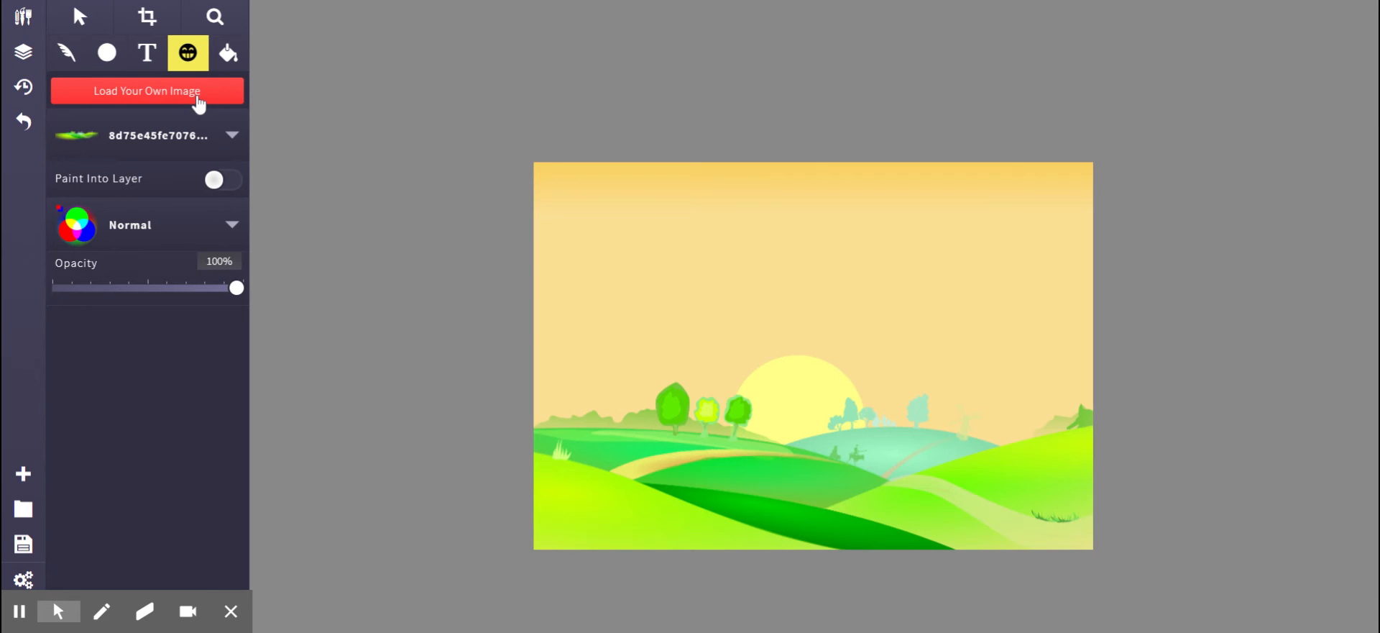
Search the clipart library for "tree" and insert a cartoon tree onto the canvas.
left_click(148, 146)
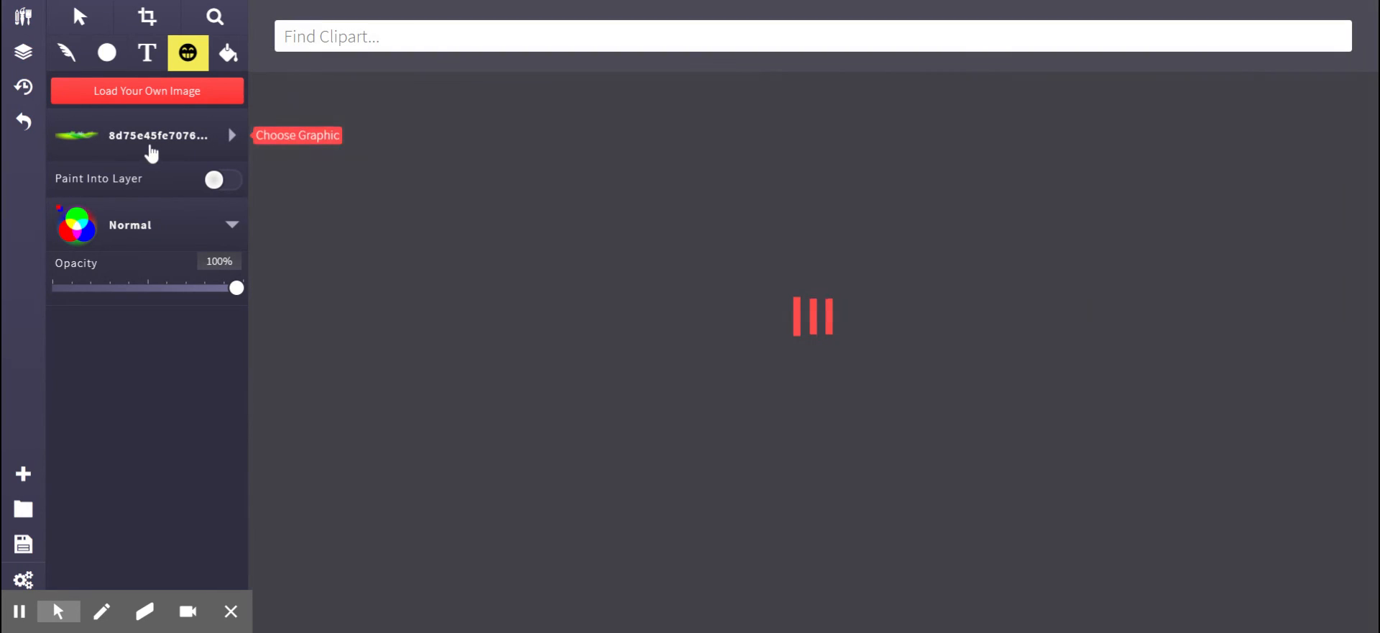
type("tree")
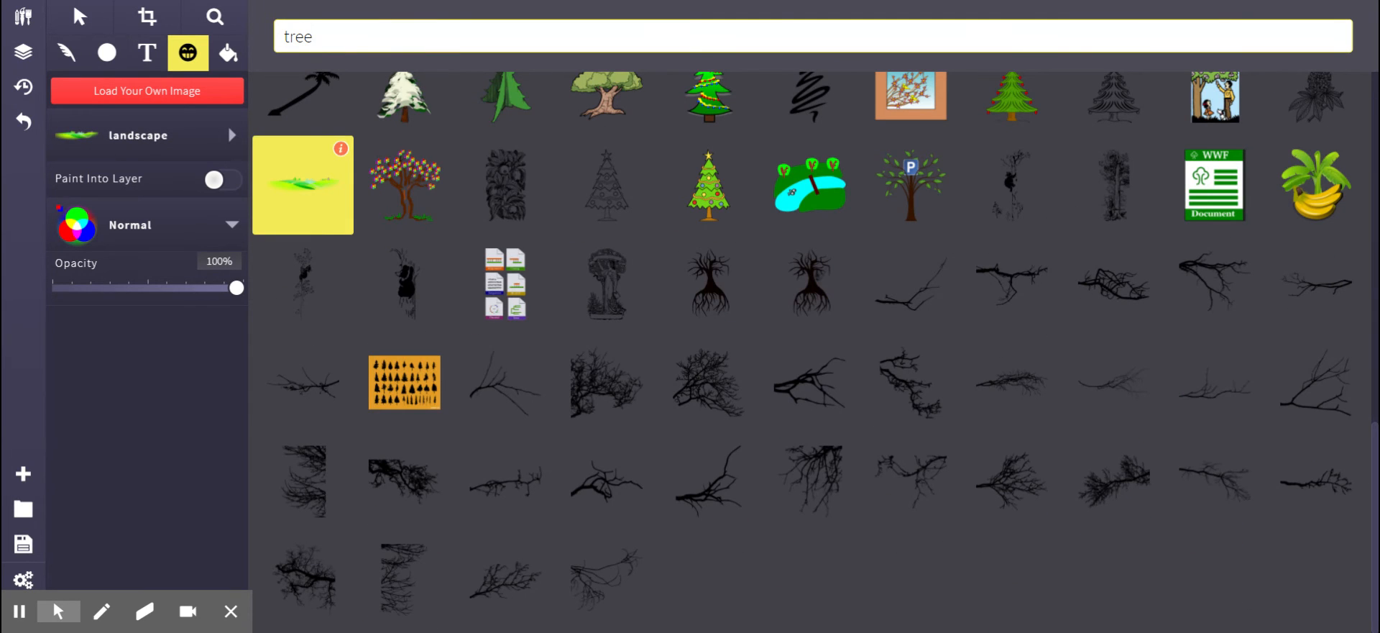
scroll(786, 231, "up", 3)
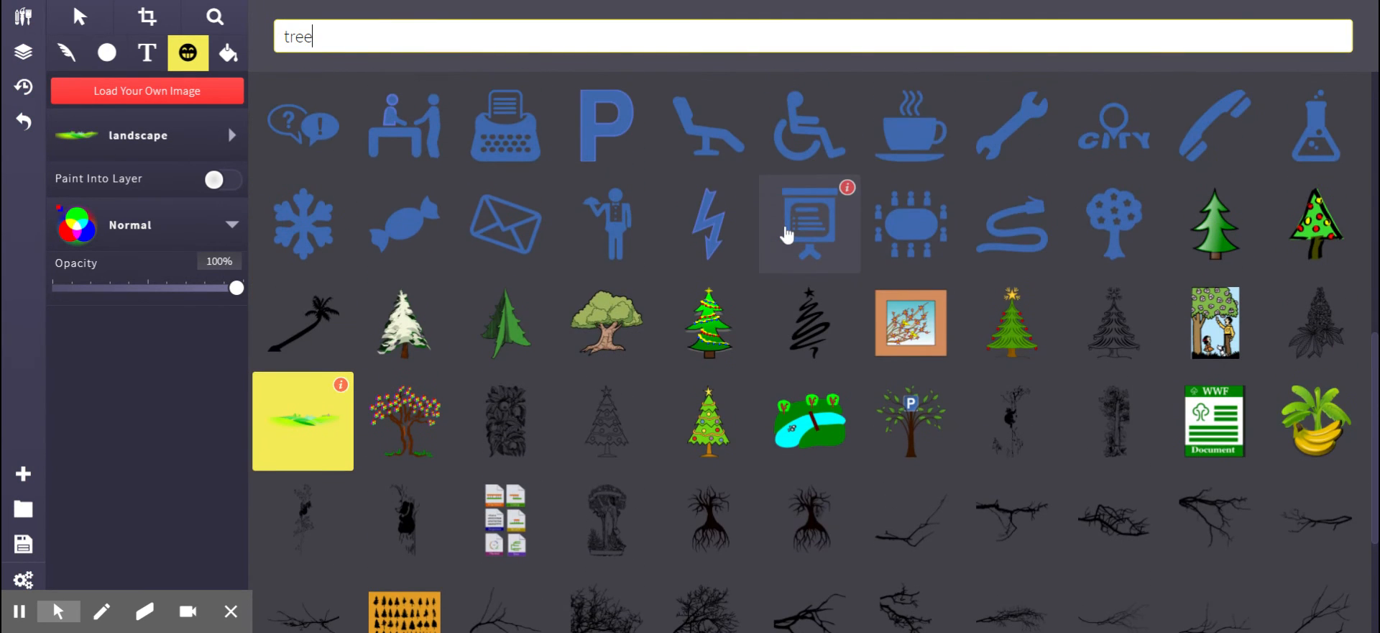
scroll(786, 231, "up", 6)
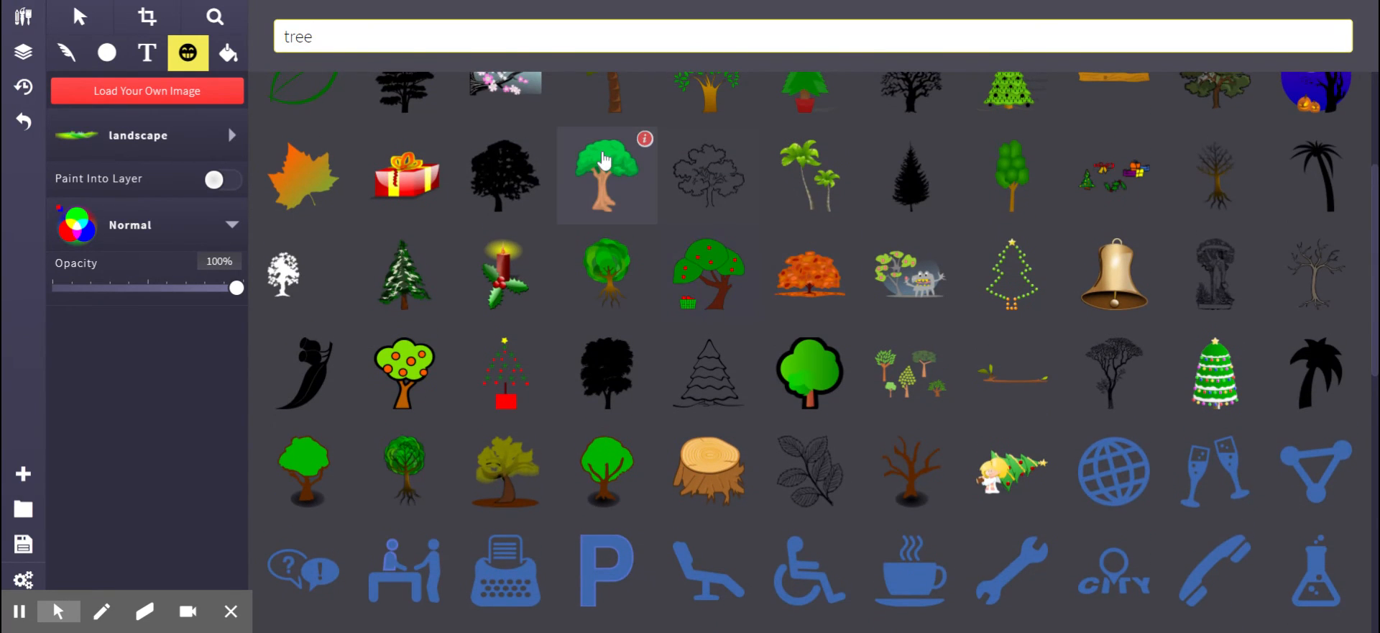
left_click(604, 160)
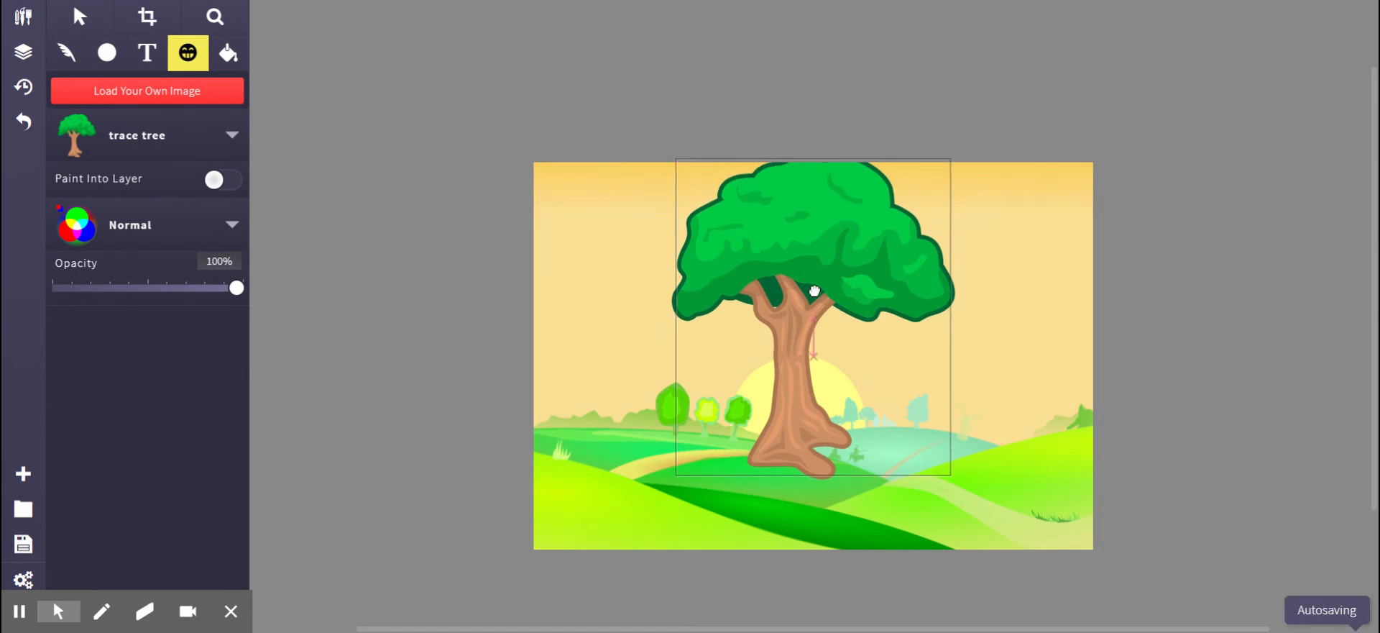
Move the tree to the canvas's left edge and enlarge it so it reaches the top.
mouse_move(817, 338)
left_mouse_down()
mouse_move(684, 344)
mouse_move(607, 327)
left_mouse_up()
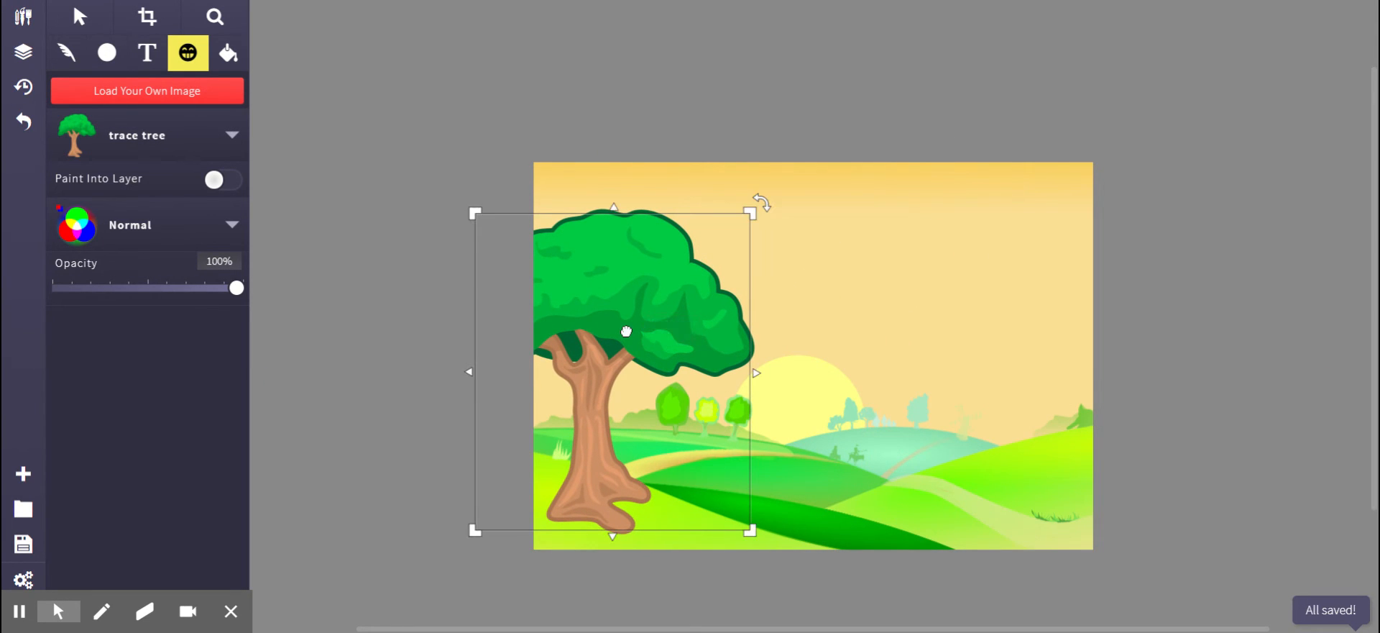
left_click_drag(750, 213, 795, 174)
left_click_drag(679, 234, 659, 232)
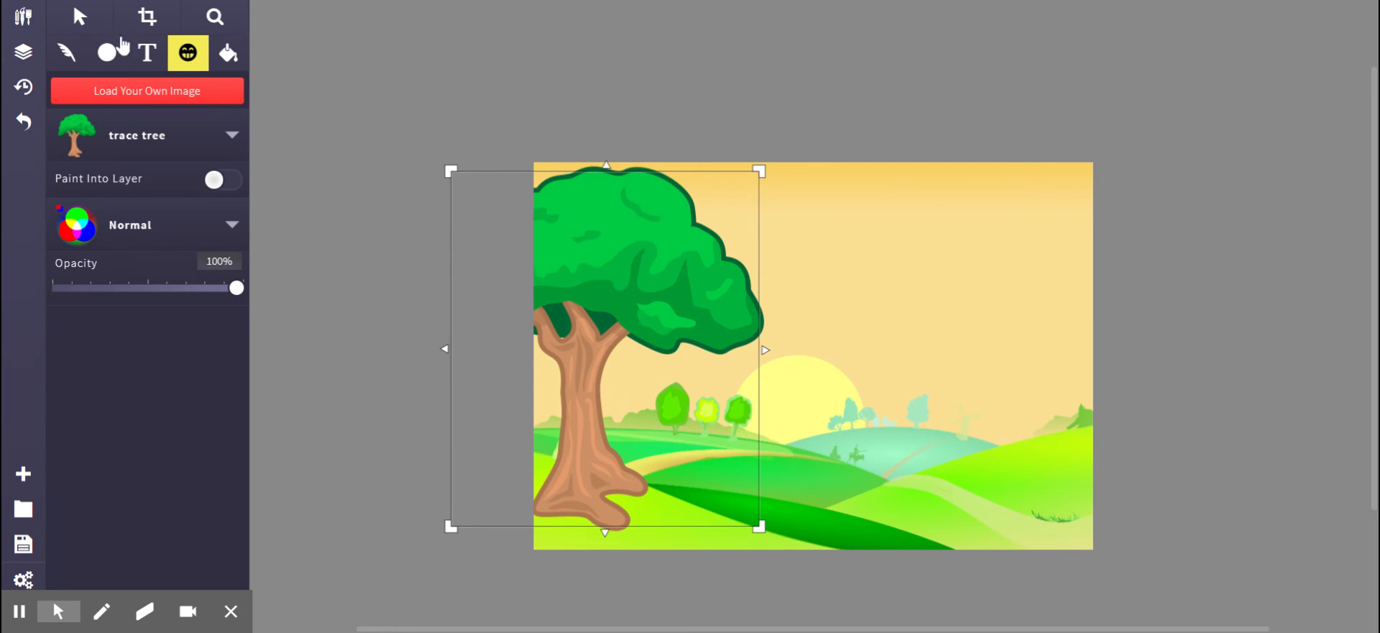
Paste a copy of the tree, move it to the right side and shrink it.
left_click(80, 18)
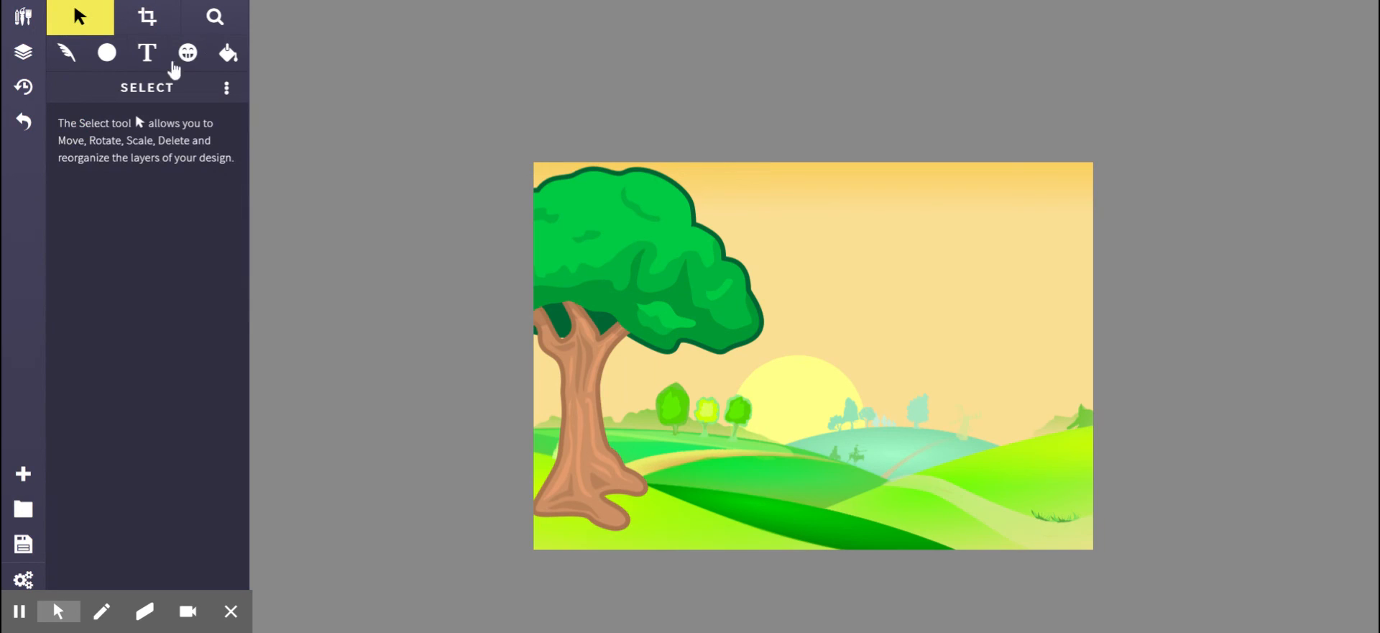
left_click(654, 291)
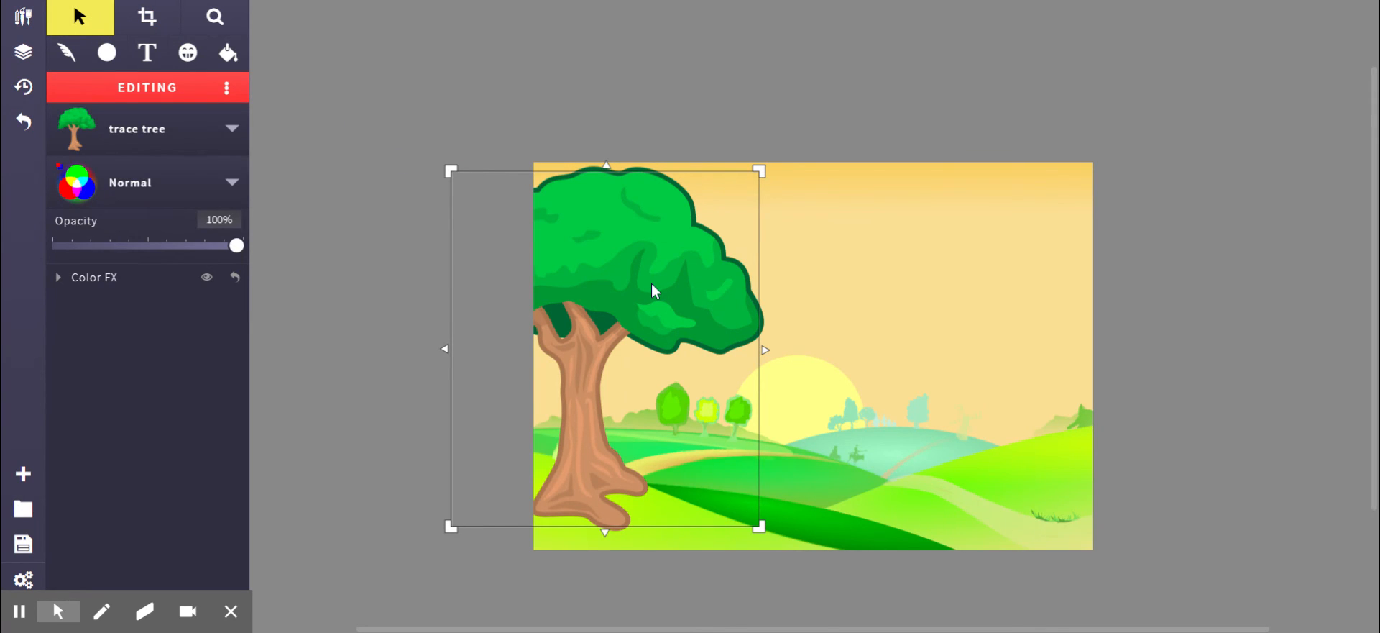
key("ctrl+v")
left_click_drag(625, 291, 1057, 254)
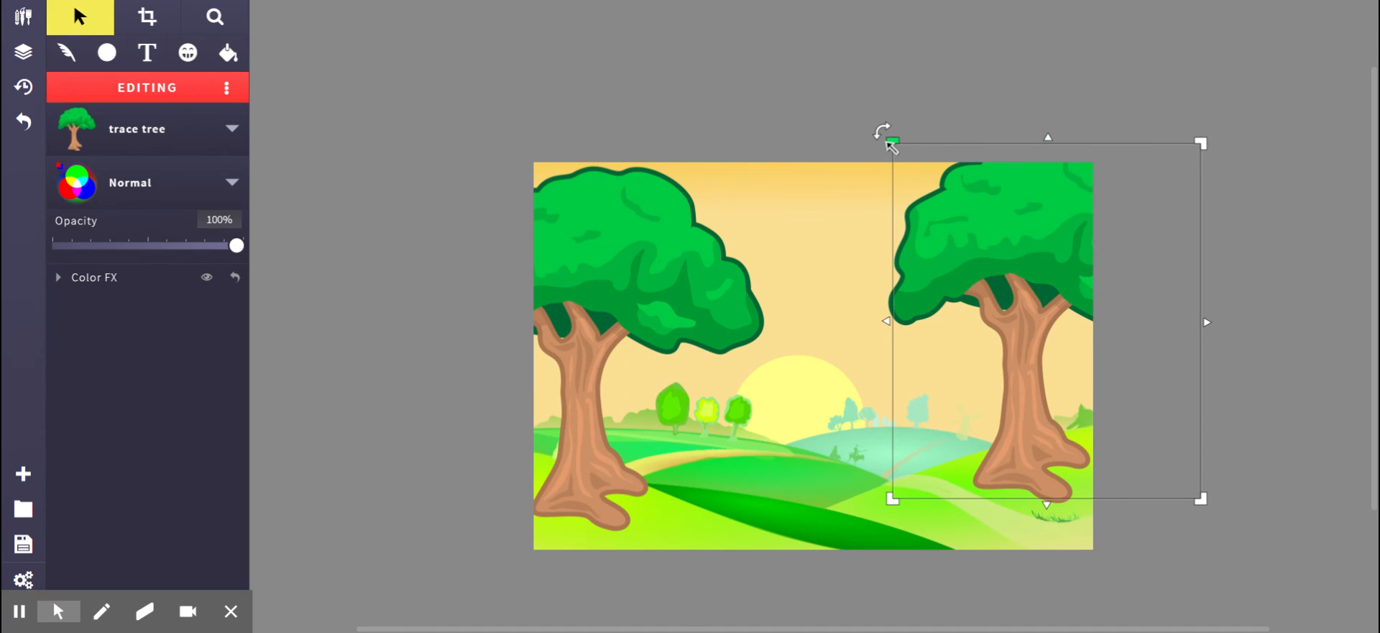
left_click_drag(891, 146, 982, 249)
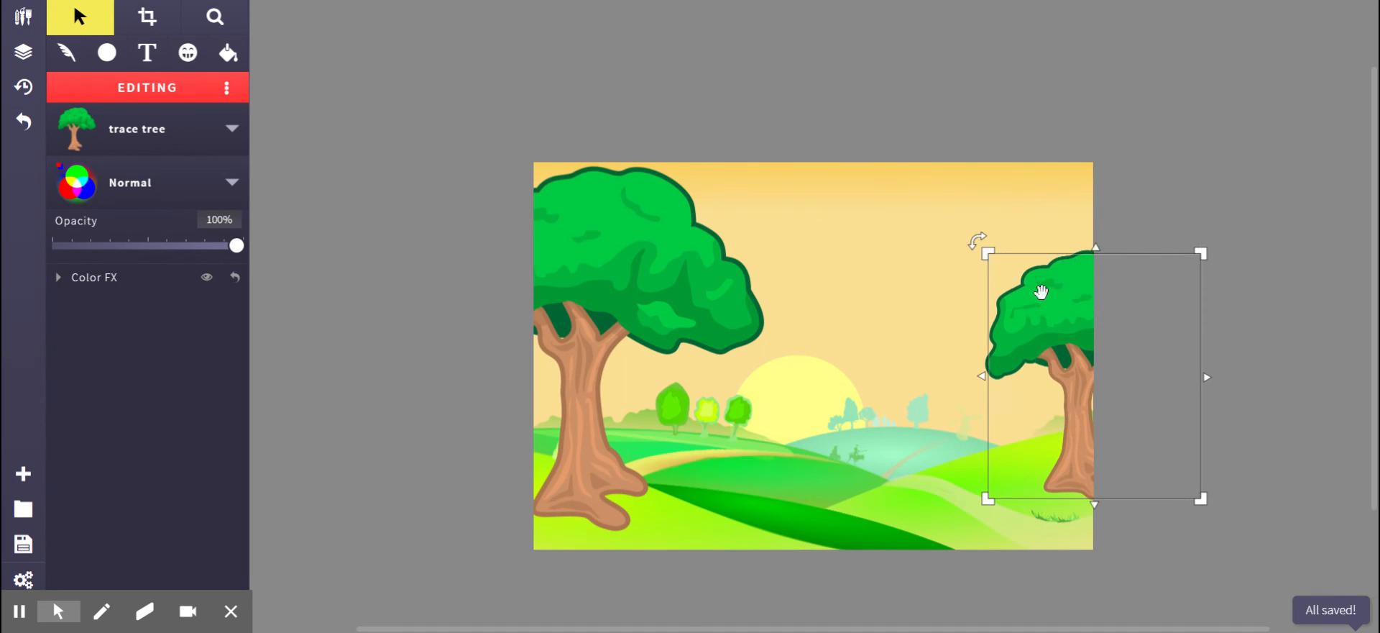
Place another tree copy near the center, make it smaller and position it over the sun.
left_click_drag(1041, 291, 663, 273)
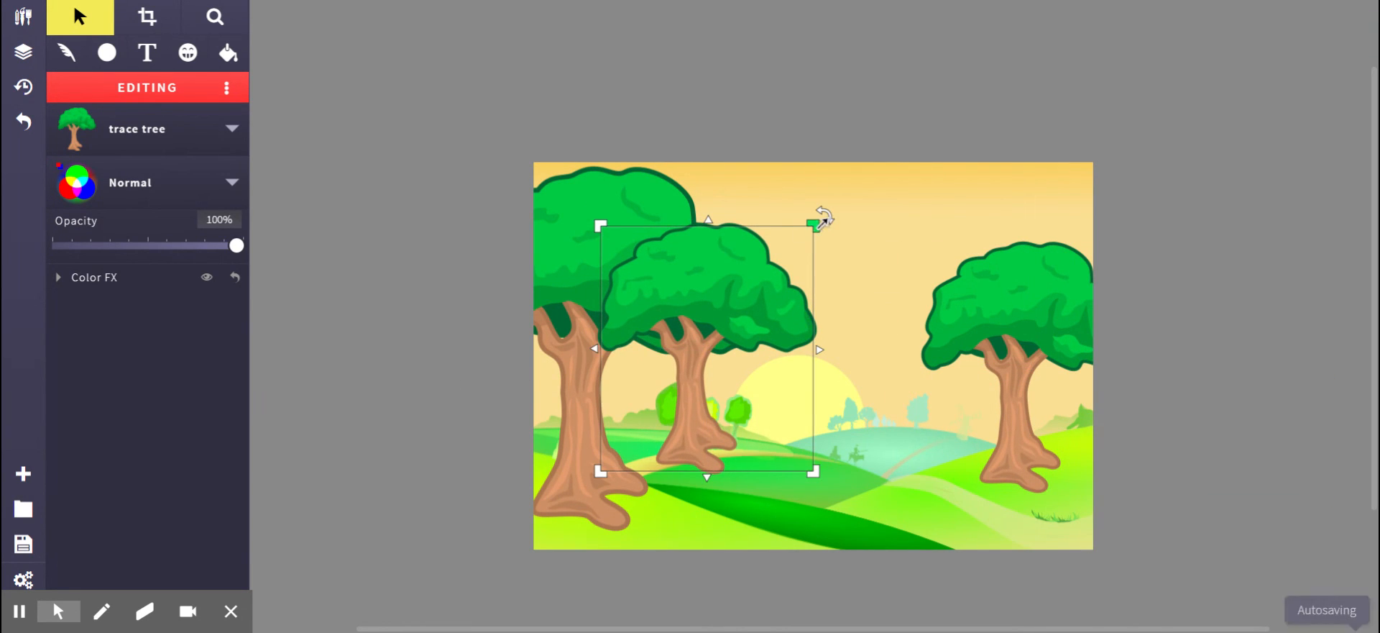
left_click_drag(819, 221, 751, 274)
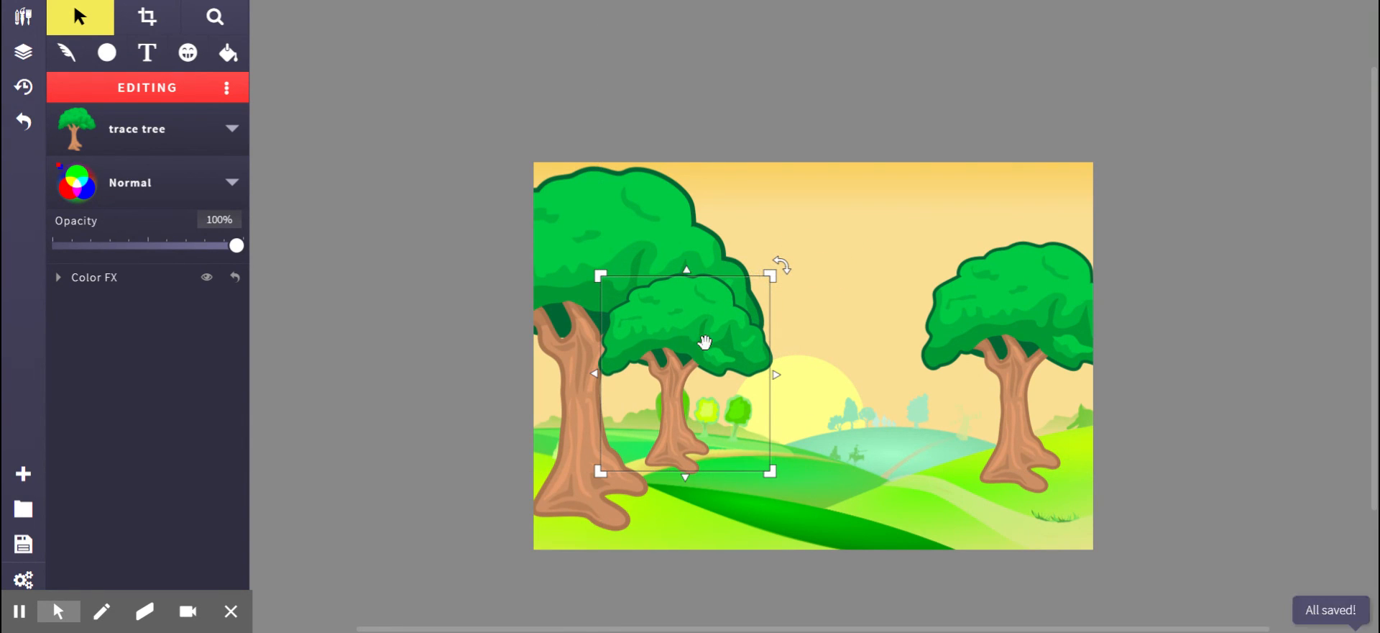
left_click_drag(702, 342, 737, 358)
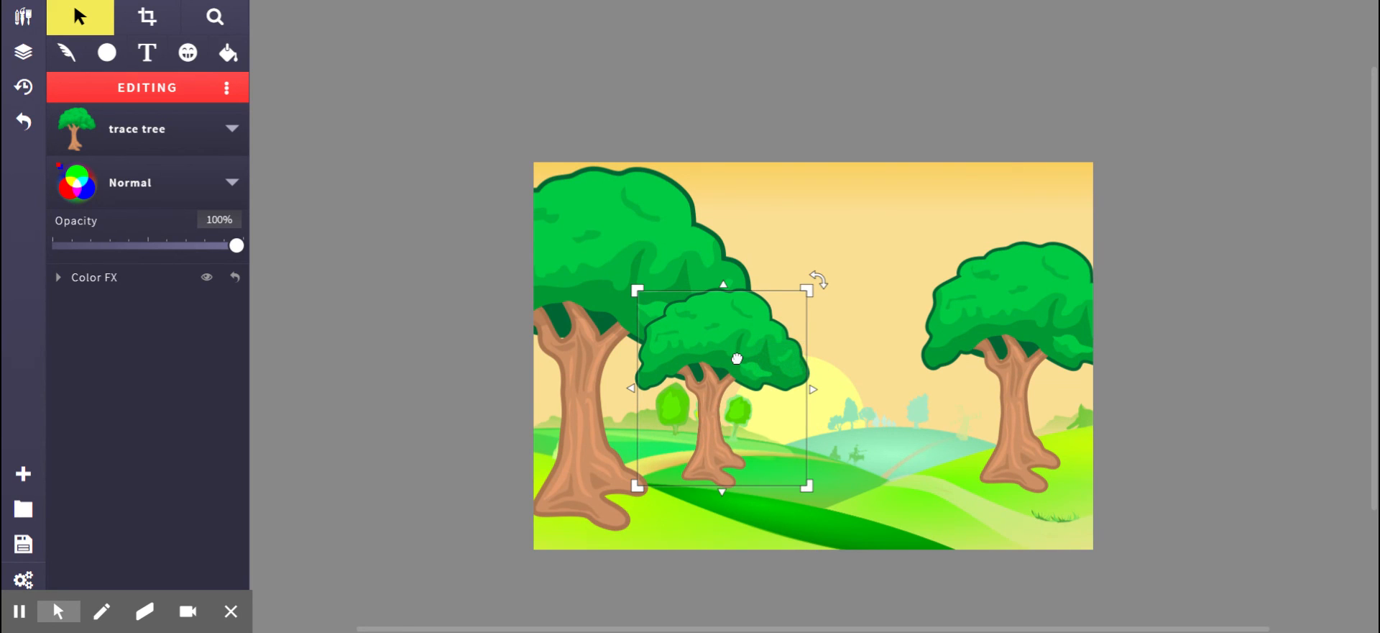
left_click(561, 110)
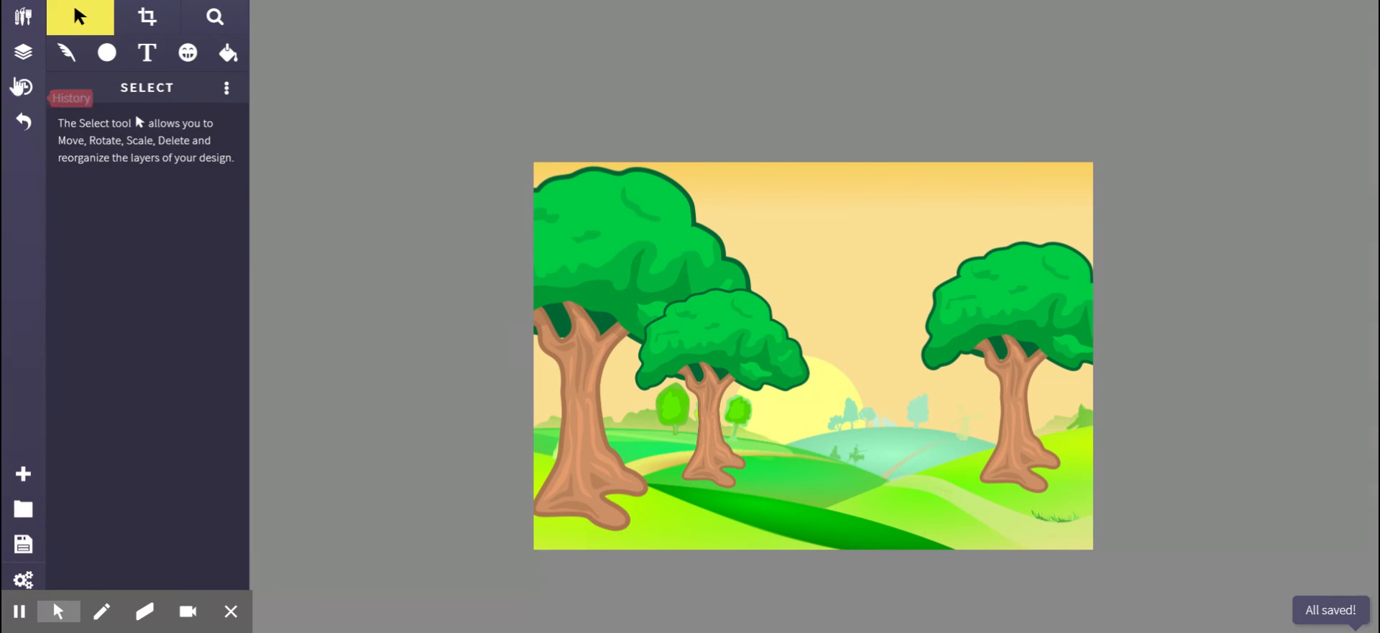
Move the middle tree's layer down beneath the hills layer so it sits behind the hills.
left_click(24, 55)
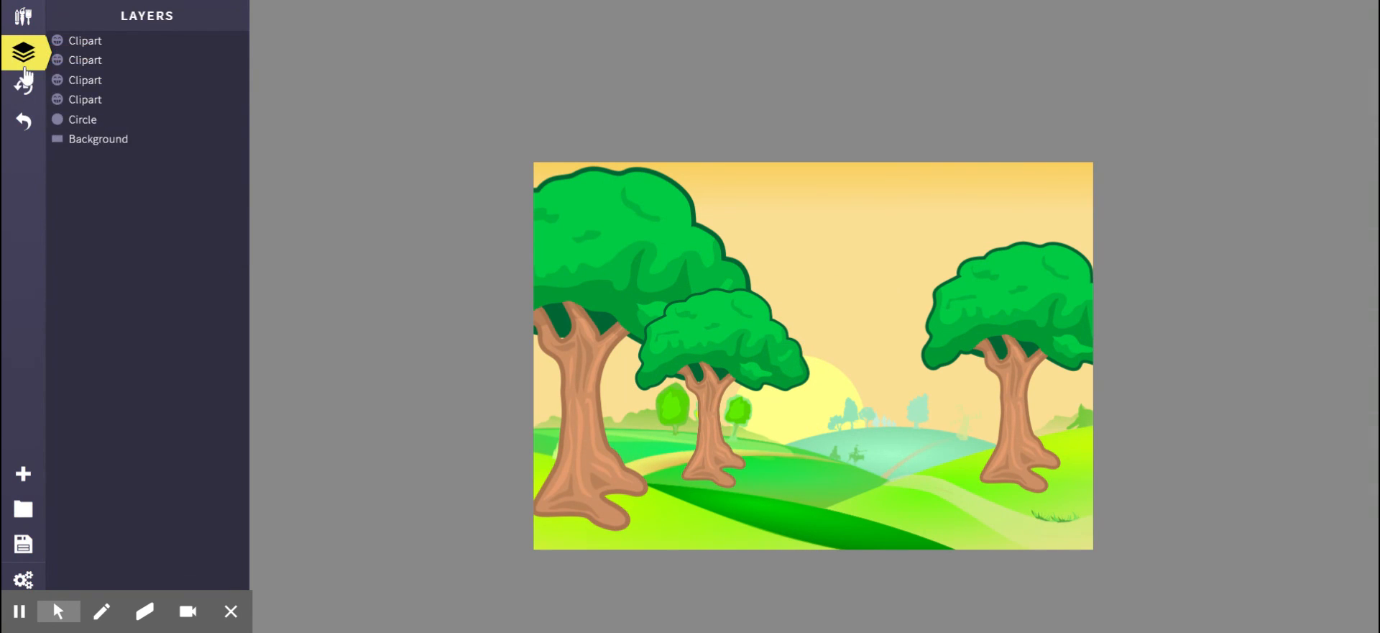
left_click(87, 42)
left_click_drag(99, 49, 92, 108)
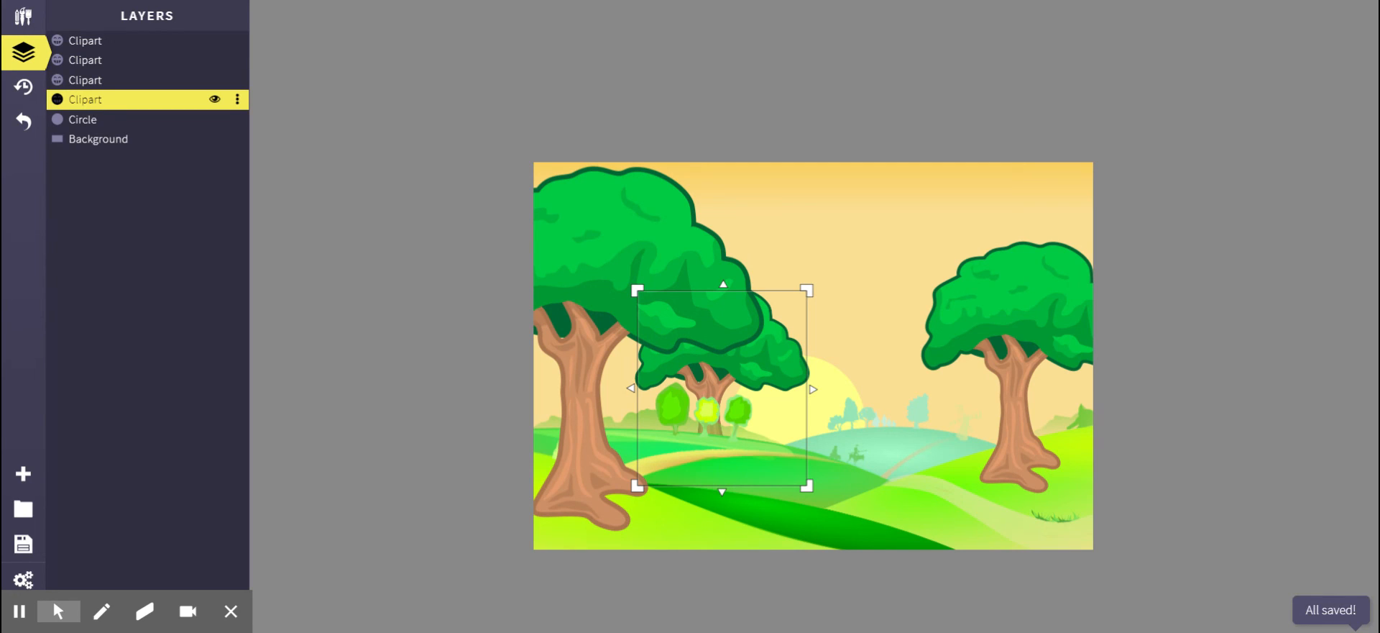
Rename the middle tree layer tree3 and the hills layer Landscape.
double_click(92, 101)
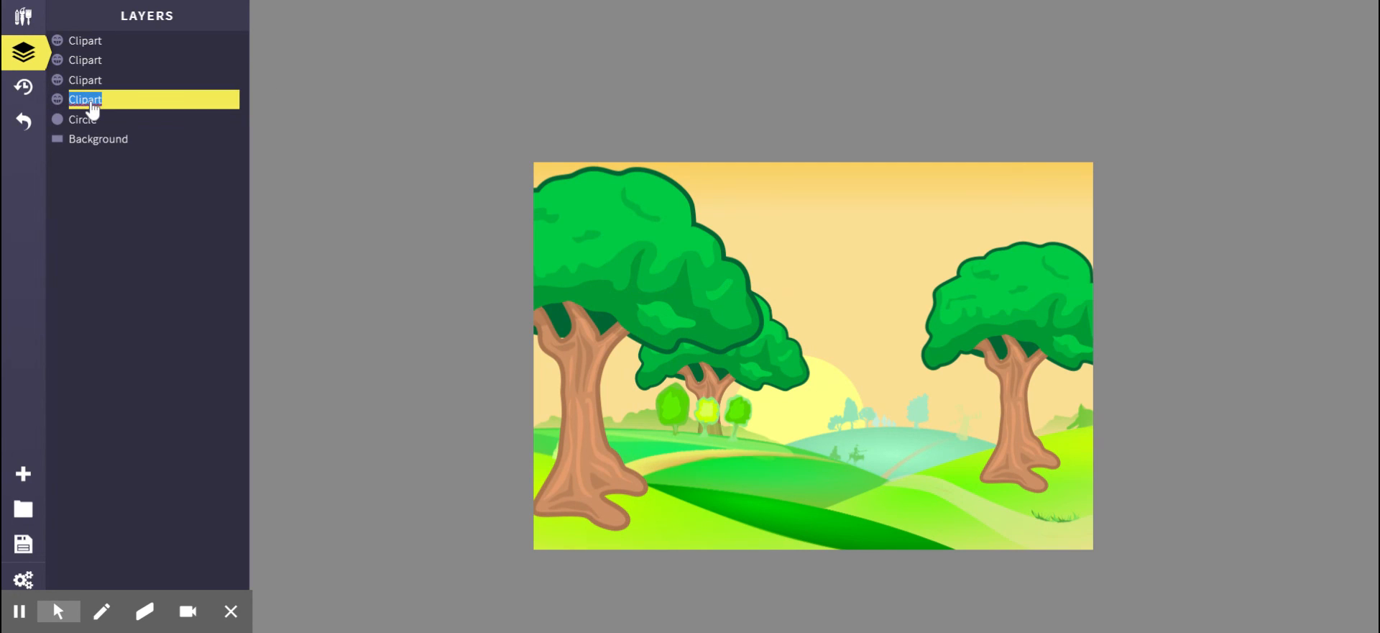
type("tree3")
left_click(98, 85)
double_click(98, 81)
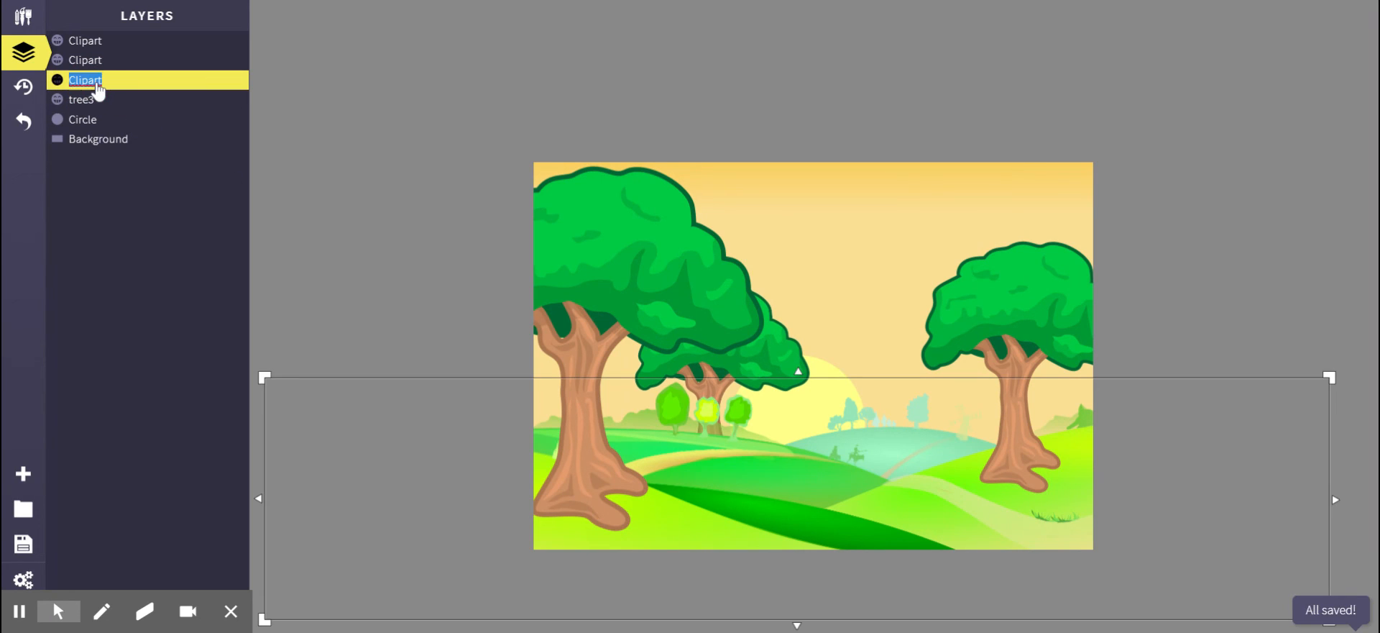
type("Landscape")
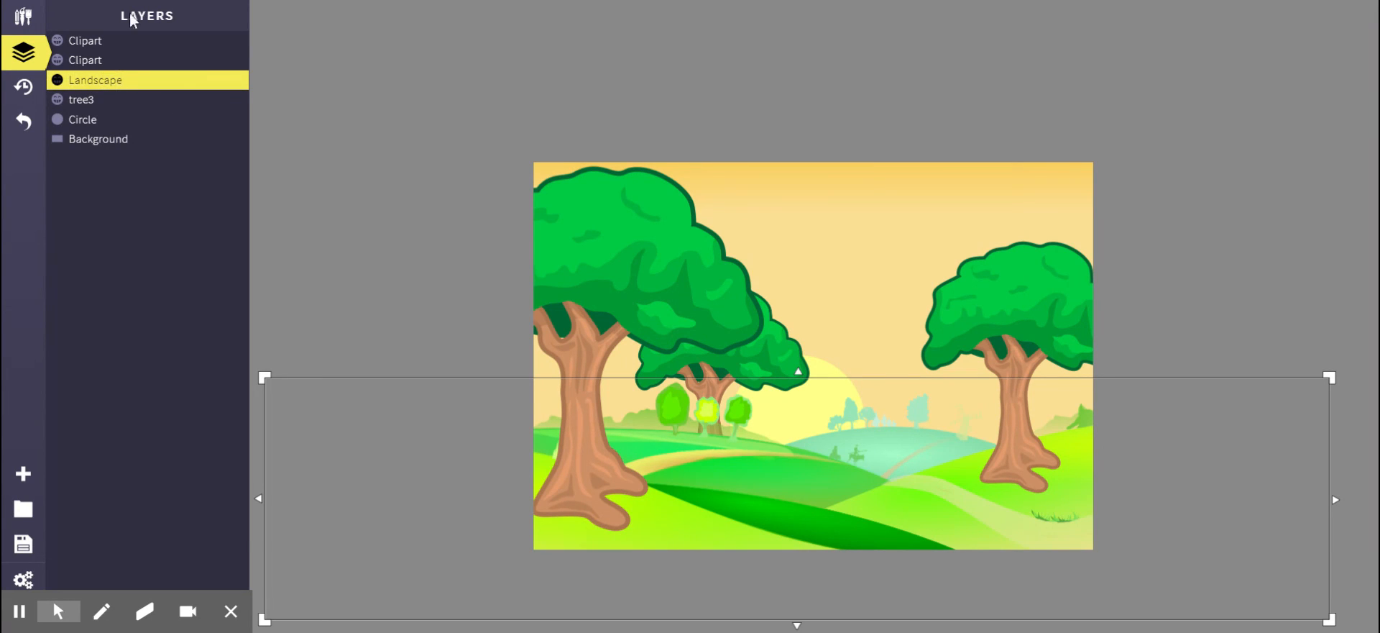
Rename the remaining two tree layers tree1 and tree2.
left_click(92, 63)
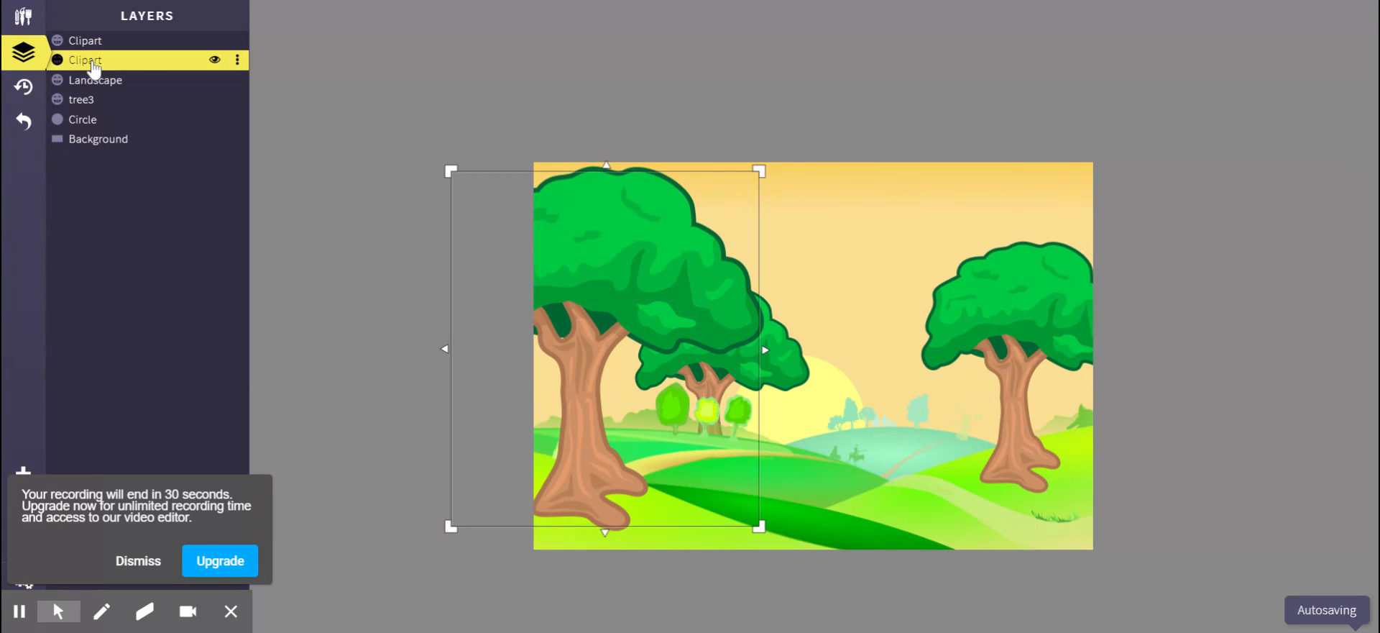
double_click(98, 69)
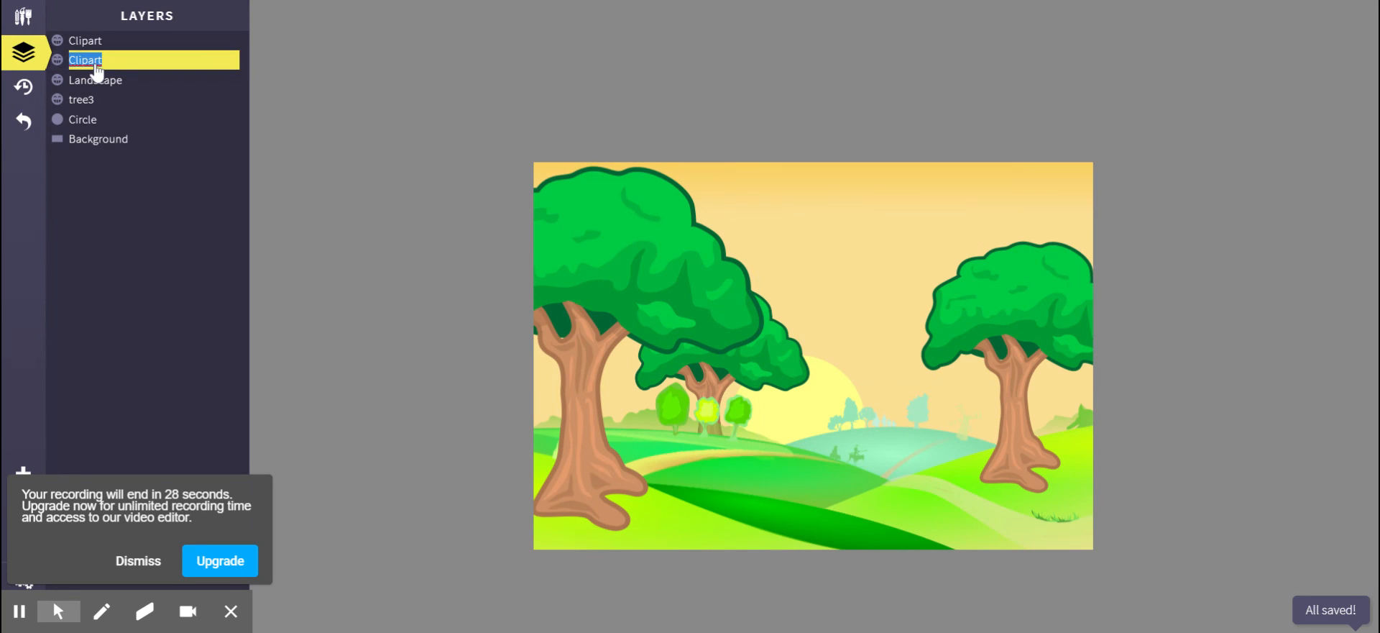
type("tree1")
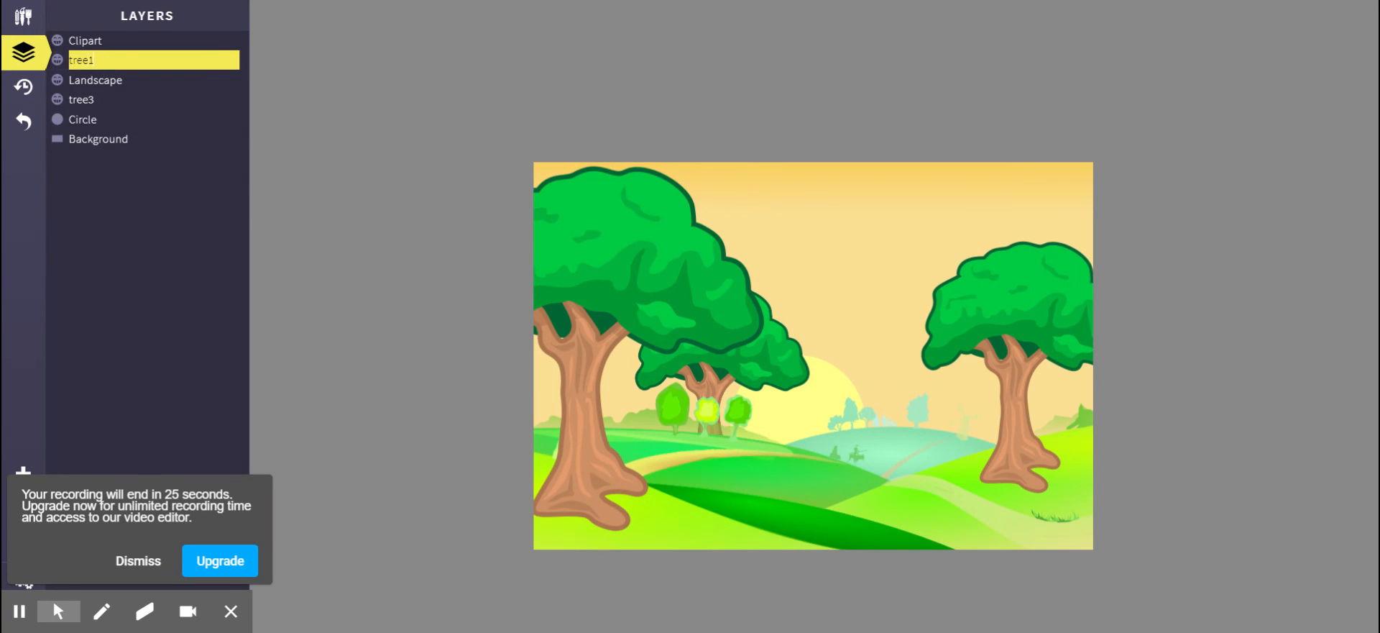
key("Return")
left_click(93, 45)
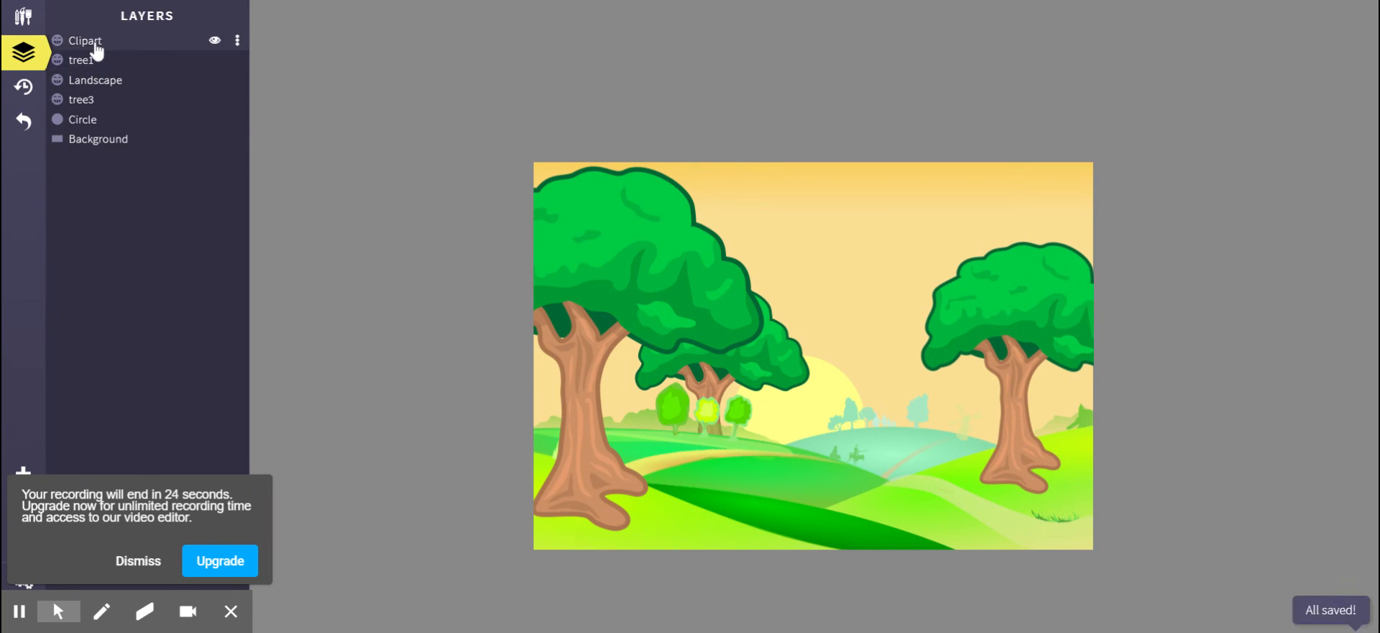
double_click(96, 45)
type("tree2")
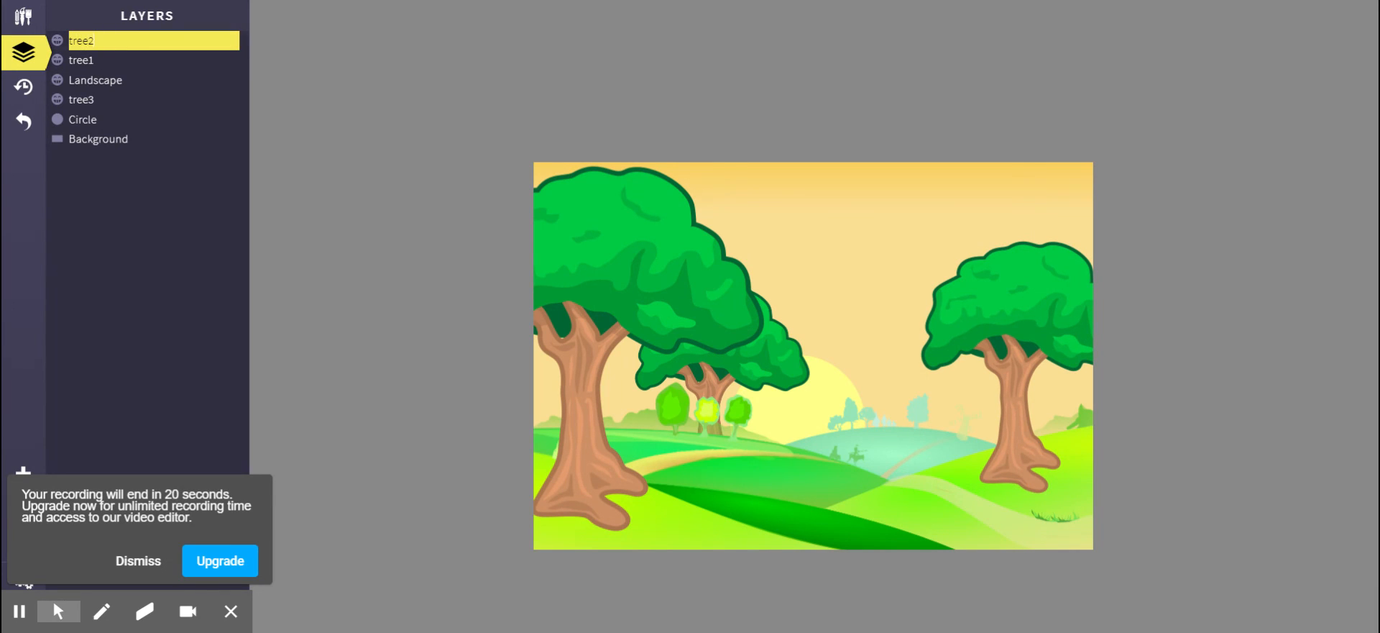
key("Return")
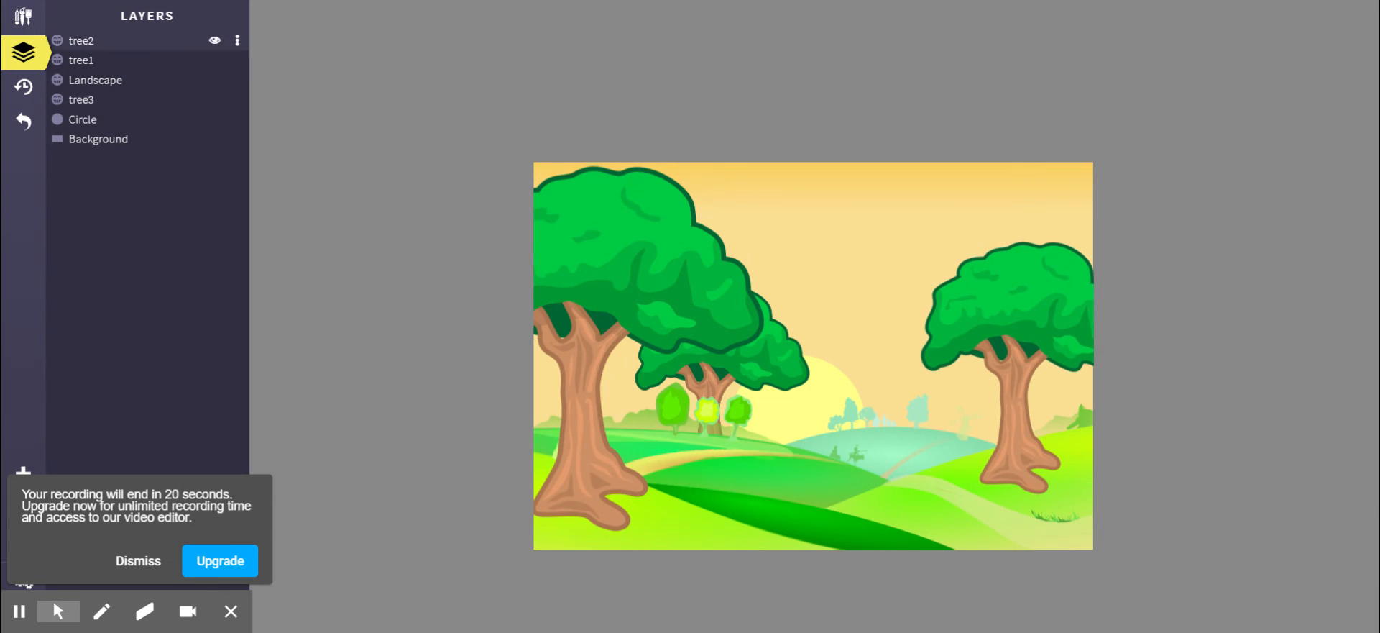